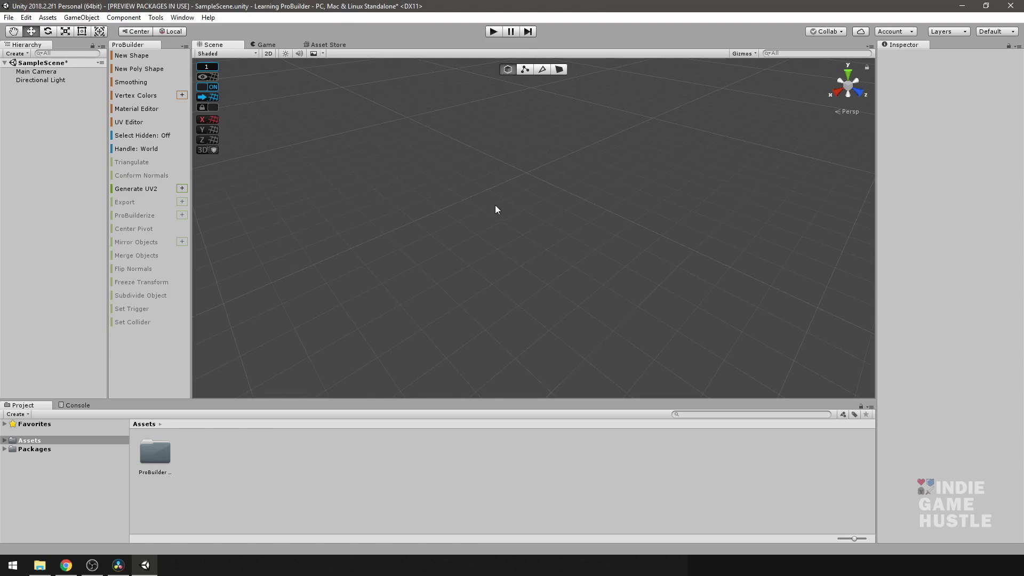
Start the New Shape tool with a cube preview and frame the preview in the scene
{"action": "right_click_drag", "start_coordinate": [510, 267], "coordinate": [529, 216]}
{"action": "left_click", "coordinate": [130, 56]}
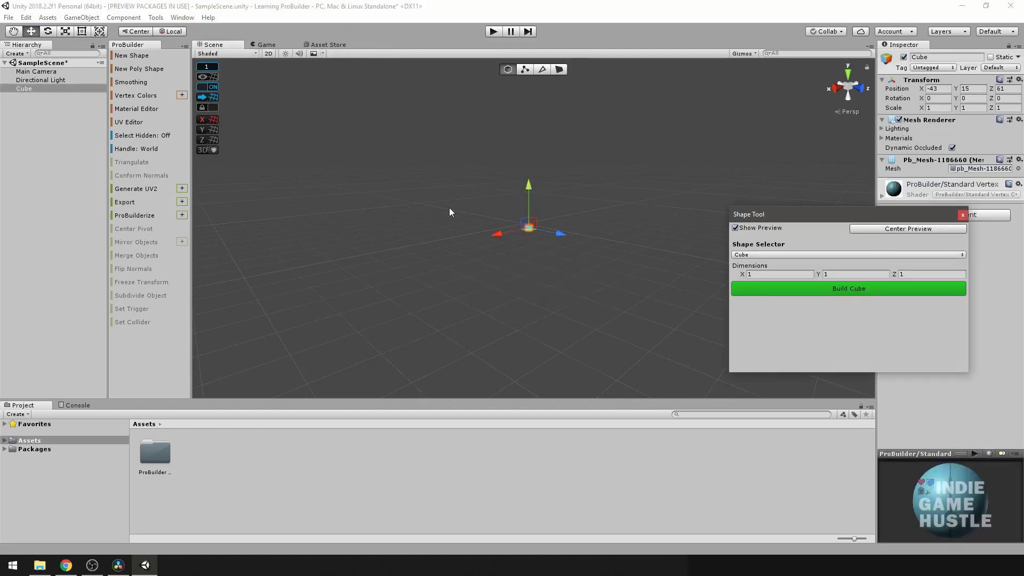
{"action": "left_click", "coordinate": [533, 171]}
{"action": "key", "text": "f"}
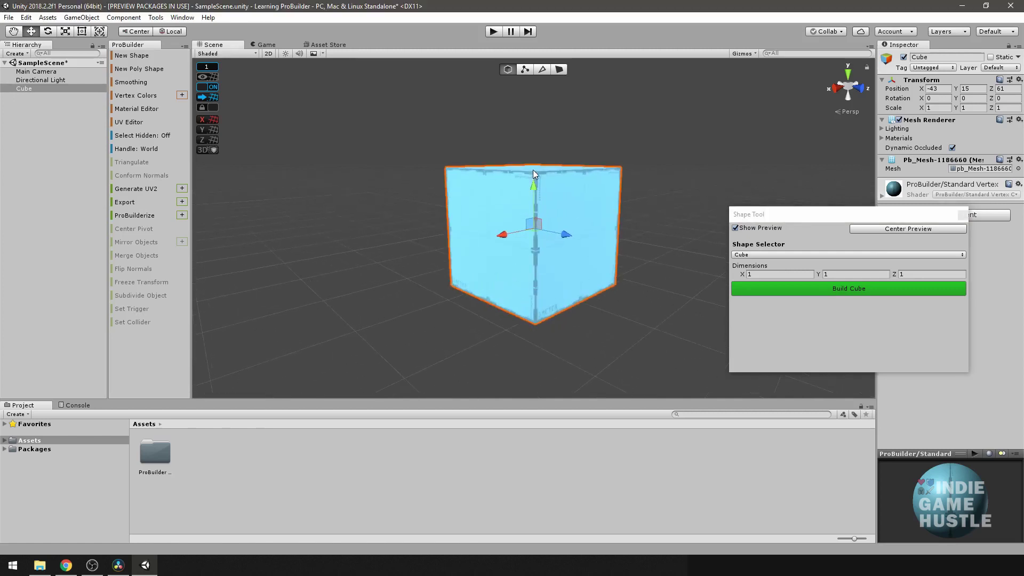
{"action": "left_click_drag", "start_coordinate": [536, 171], "coordinate": [626, 234], "text": "alt"}
{"action": "scroll", "coordinate": [577, 224], "scroll_direction": "down", "scroll_amount": 5}
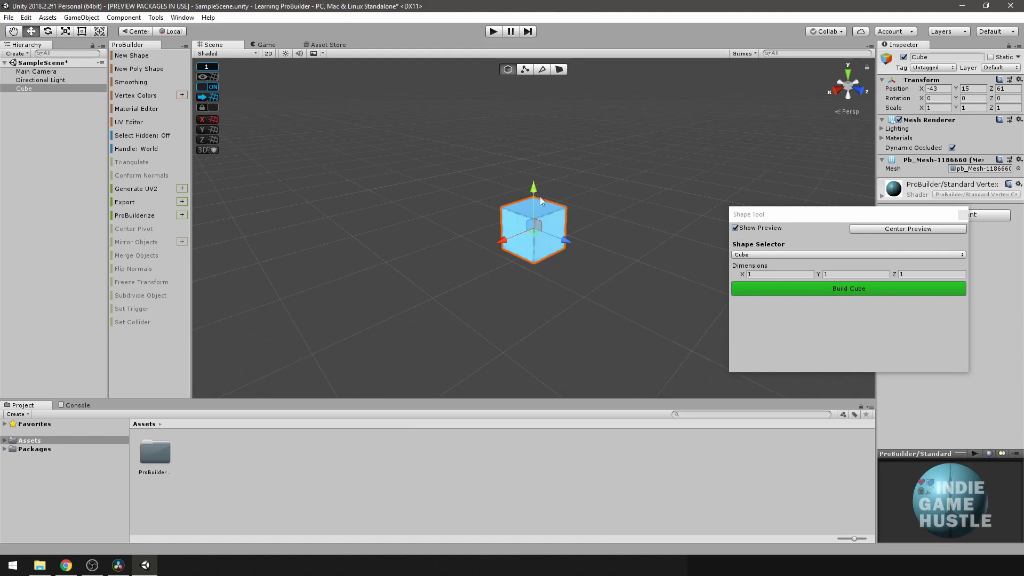
Turn the shape preview off and back on, and recentre it in the current scene view
{"action": "left_click", "coordinate": [735, 228]}
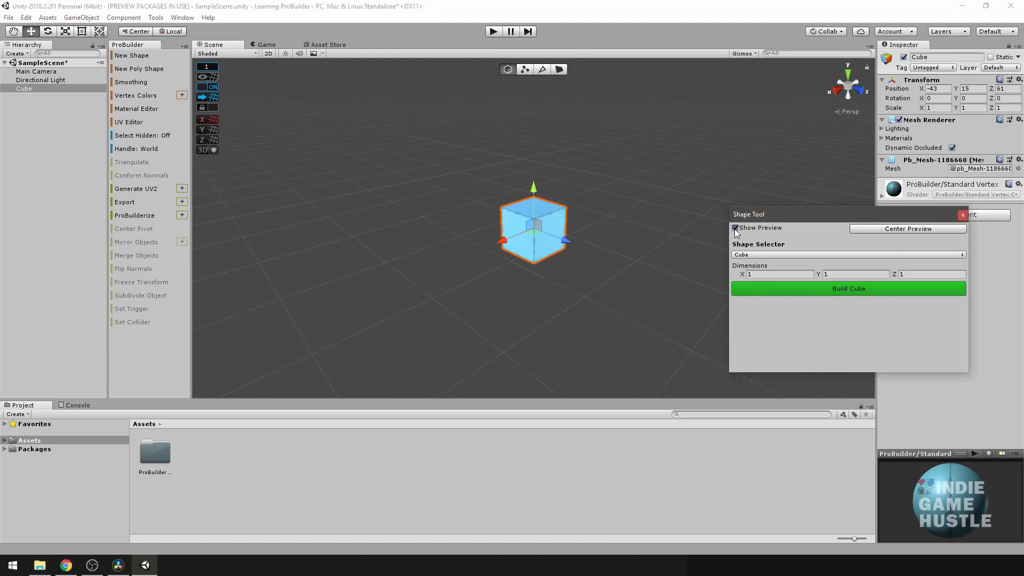
{"action": "left_click", "coordinate": [735, 228]}
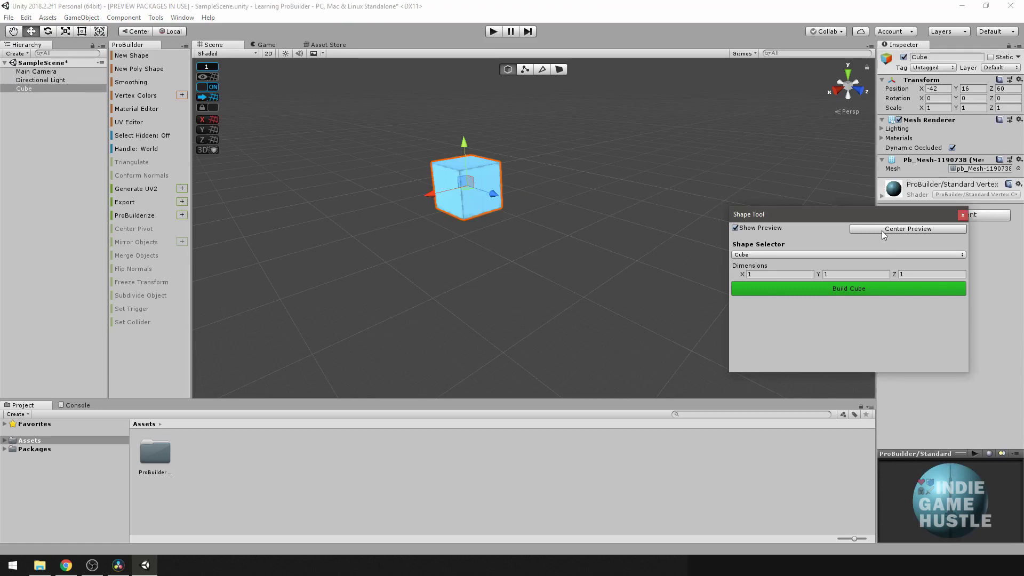
{"action": "left_click_drag", "start_coordinate": [642, 242], "coordinate": [338, 238], "text": "alt"}
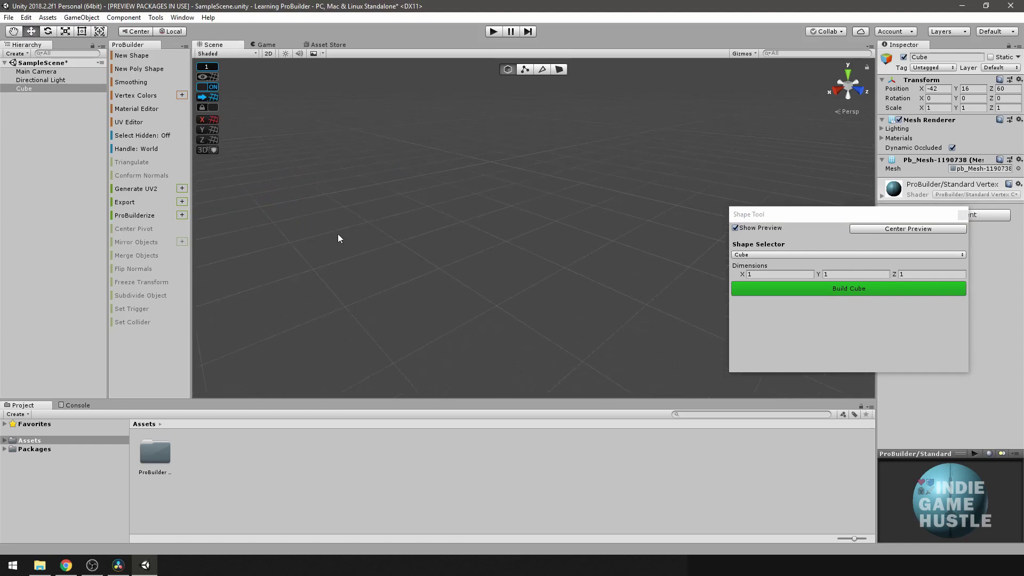
{"action": "left_click", "coordinate": [908, 230]}
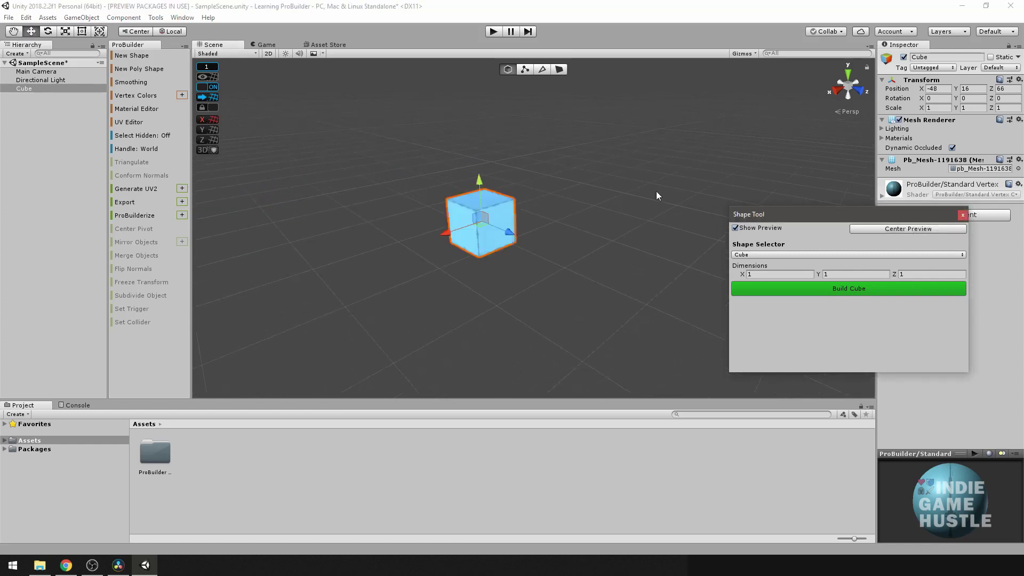
{"action": "middle_click_drag", "start_coordinate": [502, 289], "coordinate": [536, 293]}
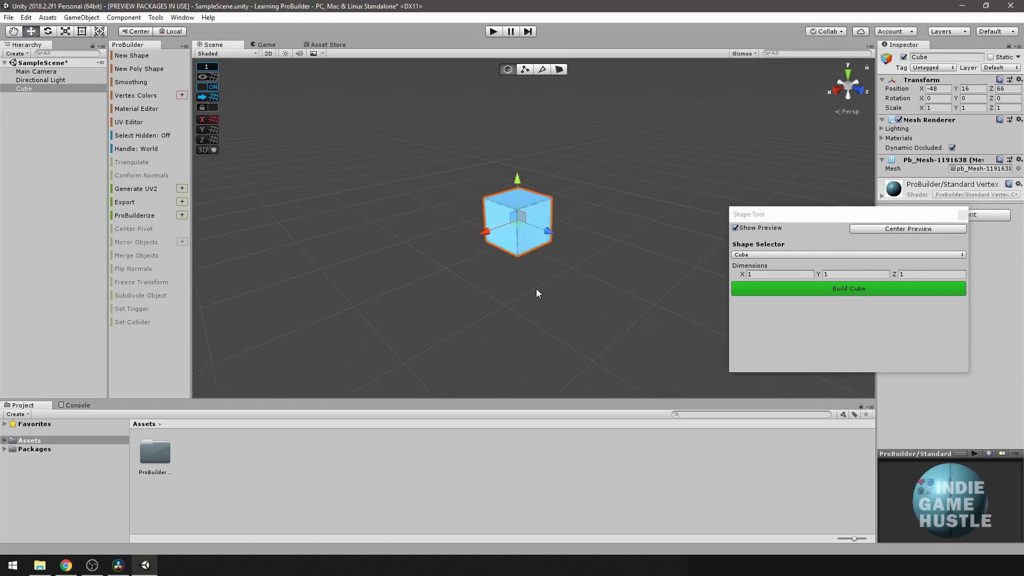
Change the previewed shape to Stair and frame it in the scene
{"action": "left_click", "coordinate": [750, 256]}
{"action": "left_click", "coordinate": [756, 278]}
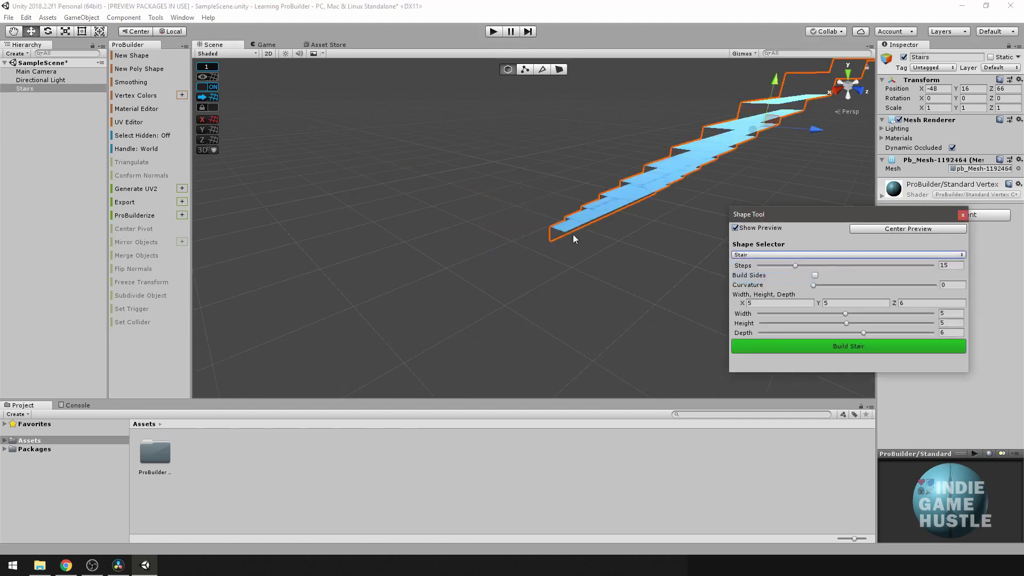
{"action": "key", "text": "f"}
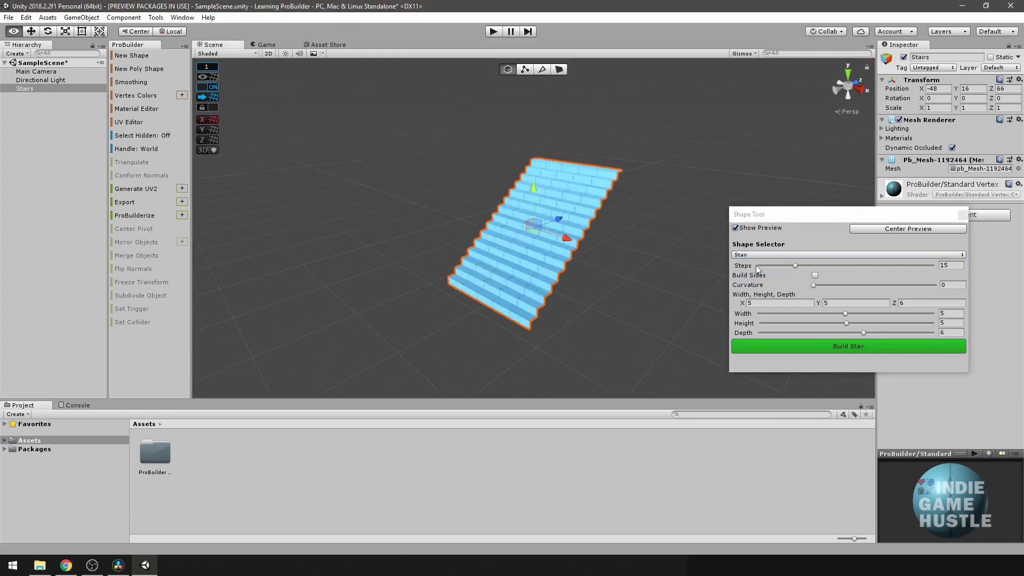
Change the previewed shape to Arch and increase its radius to 3.6
{"action": "left_click", "coordinate": [789, 253]}
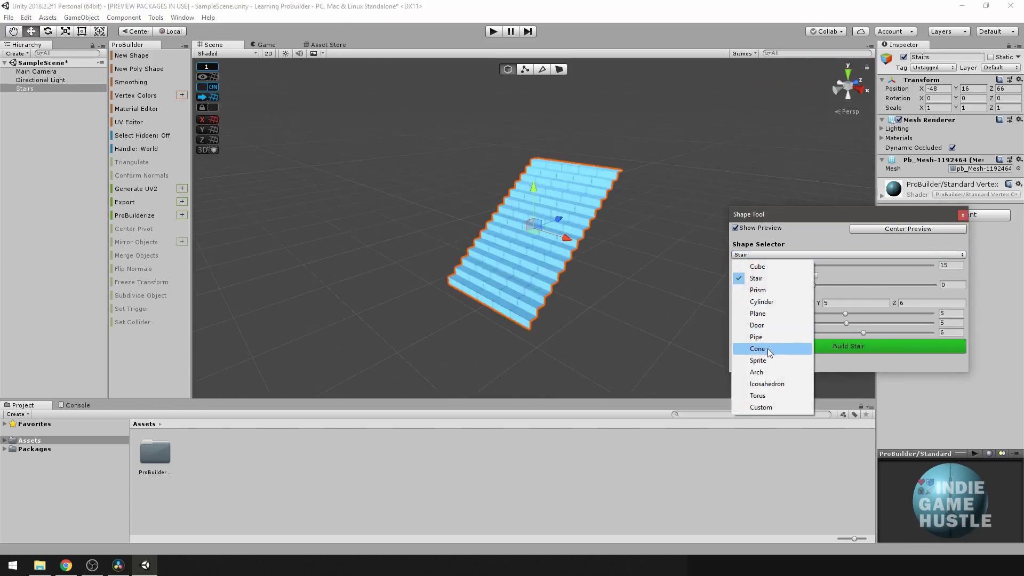
{"action": "left_click", "coordinate": [768, 372]}
{"action": "mouse_move", "coordinate": [488, 295]}
{"action": "left_mouse_down", "text": "alt"}
{"action": "mouse_move", "coordinate": [472, 293]}
{"action": "mouse_move", "coordinate": [483, 295]}
{"action": "left_mouse_up", "text": "alt"}
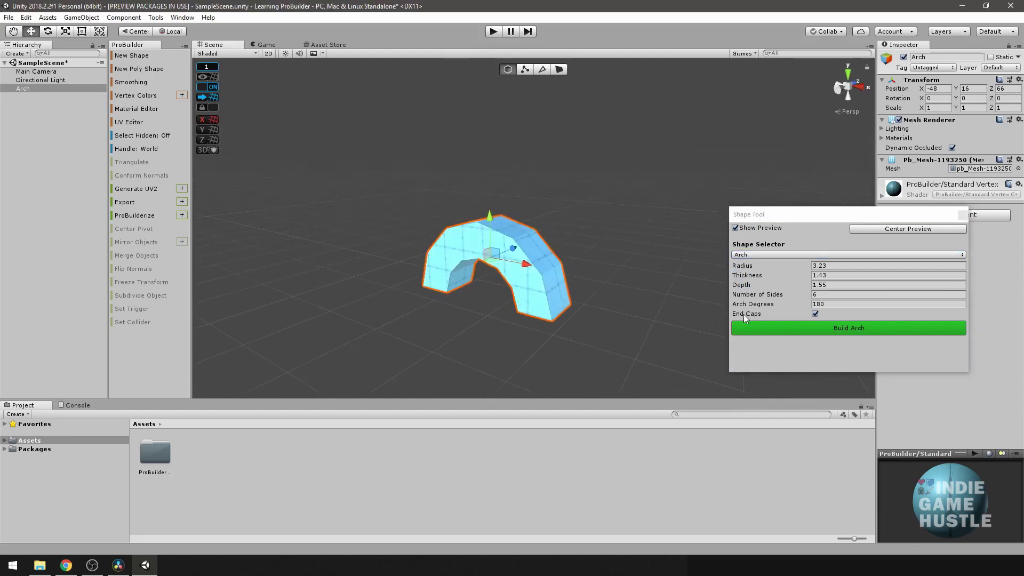
{"action": "mouse_move", "coordinate": [746, 269]}
{"action": "left_mouse_down"}
{"action": "mouse_move", "coordinate": [722, 271]}
{"action": "mouse_move", "coordinate": [758, 269]}
{"action": "left_mouse_up"}
Change the previewed shape to Stair, with 13 steps and a width of about 6.05
{"action": "left_click", "coordinate": [754, 255]}
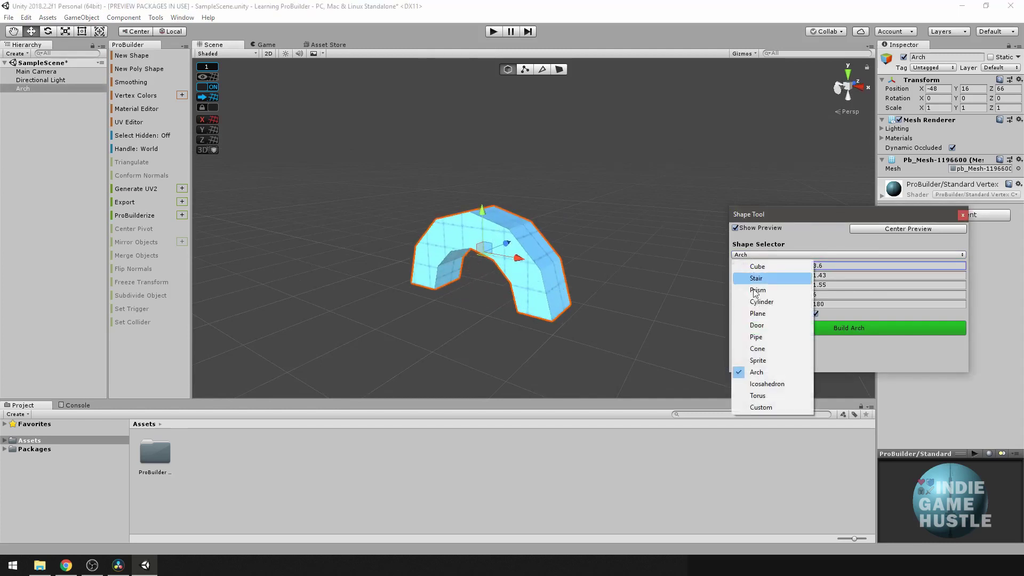
{"action": "left_click", "coordinate": [757, 277]}
{"action": "mouse_move", "coordinate": [795, 266]}
{"action": "left_mouse_down"}
{"action": "mouse_move", "coordinate": [773, 268]}
{"action": "mouse_move", "coordinate": [791, 267]}
{"action": "left_mouse_up"}
{"action": "mouse_move", "coordinate": [846, 314]}
{"action": "left_mouse_down"}
{"action": "mouse_move", "coordinate": [824, 316]}
{"action": "mouse_move", "coordinate": [864, 316]}
{"action": "left_mouse_up"}
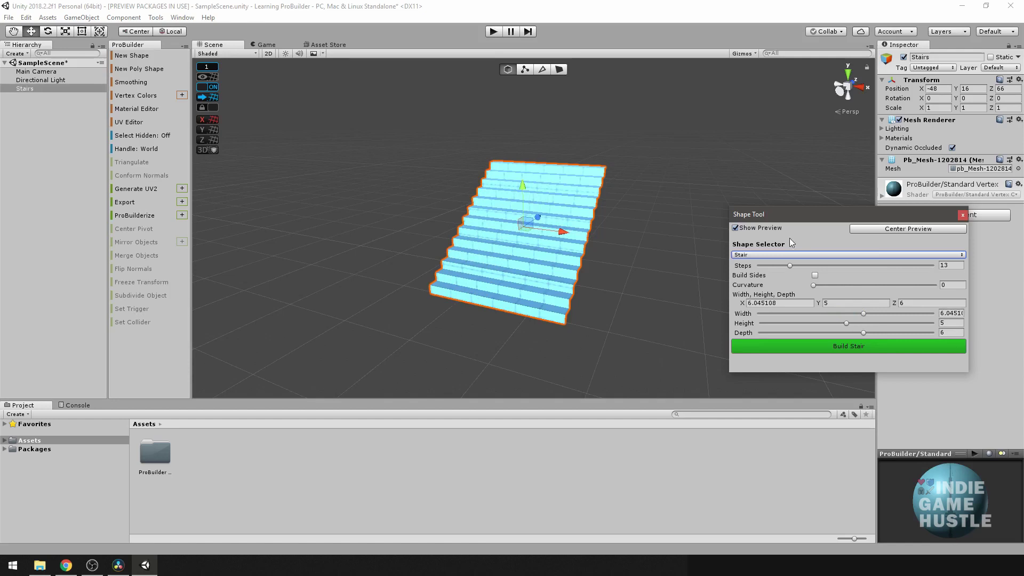
Change the previewed shape to Cube and build it in the scene
{"action": "left_click", "coordinate": [768, 256]}
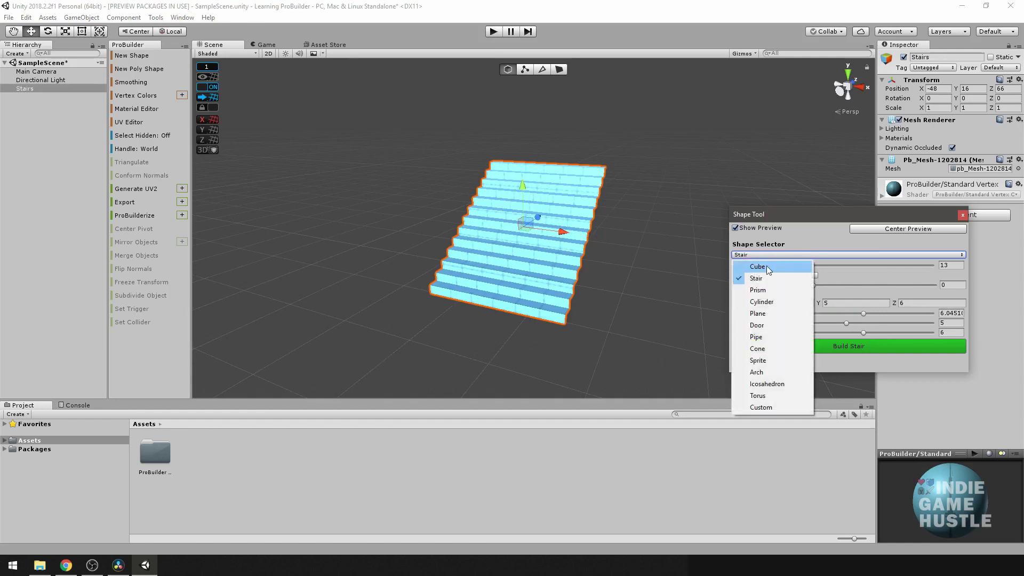
{"action": "left_click", "coordinate": [768, 268]}
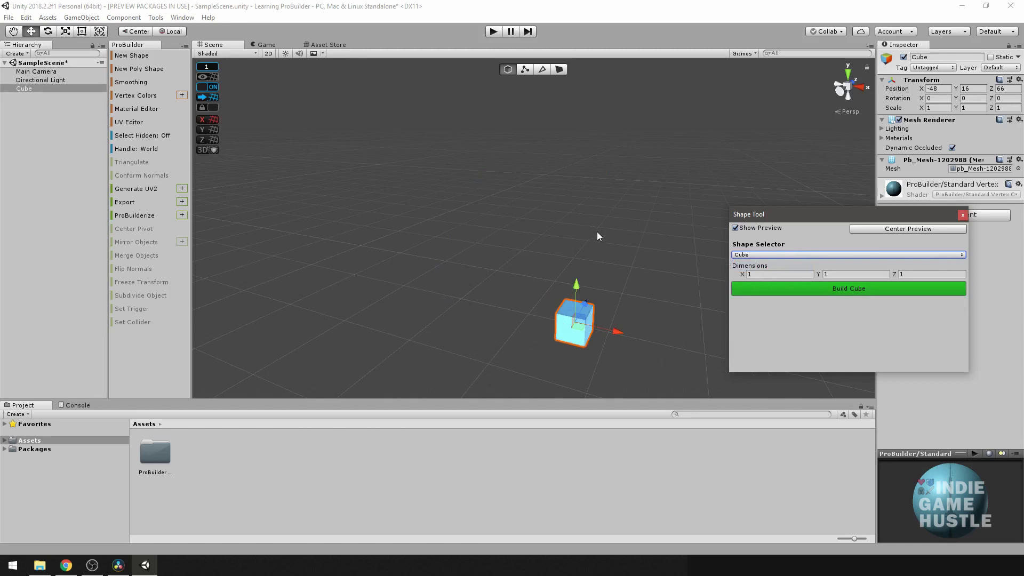
{"action": "key", "text": "f"}
{"action": "scroll", "coordinate": [605, 240], "scroll_direction": "down", "scroll_amount": 5}
{"action": "left_click_drag", "start_coordinate": [603, 241], "coordinate": [548, 213], "text": "alt"}
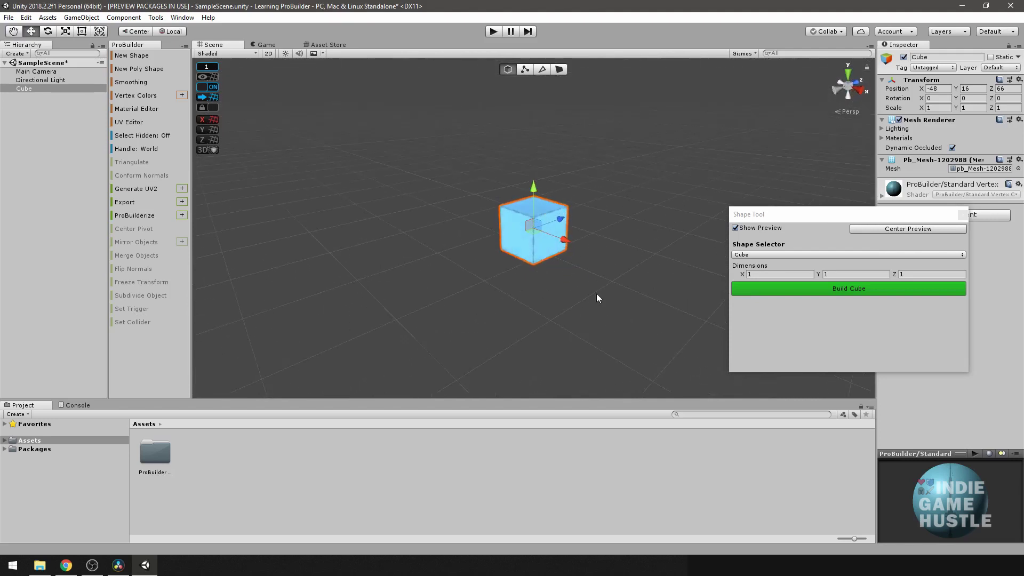
{"action": "left_click", "coordinate": [840, 289]}
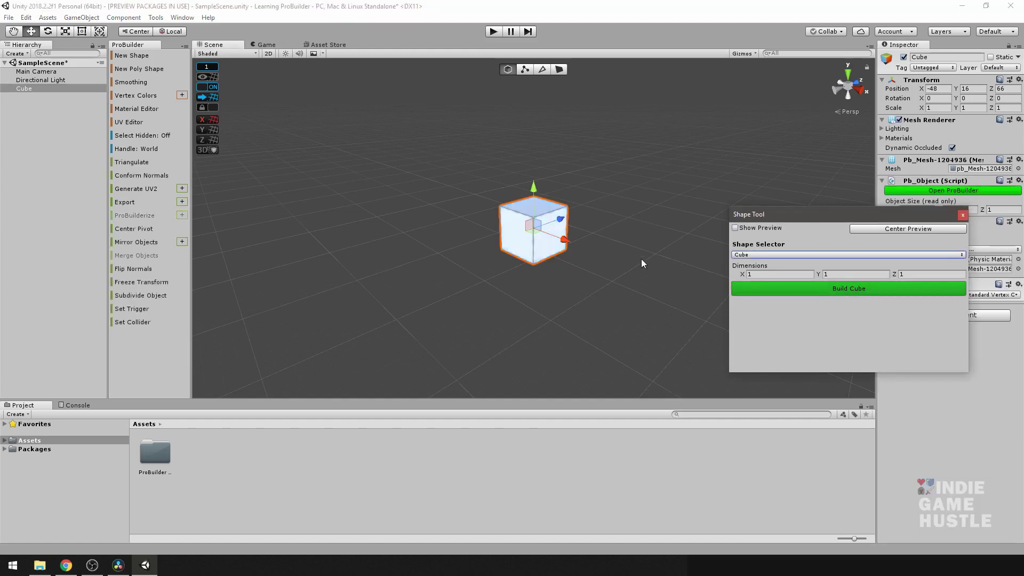
Switch to vertex selection mode and select the vertices of the cube's top face
{"action": "mouse_move", "coordinate": [462, 217]}
{"action": "left_mouse_down", "text": "alt"}
{"action": "mouse_move", "coordinate": [679, 270]}
{"action": "mouse_move", "coordinate": [456, 223]}
{"action": "left_mouse_up", "text": "alt"}
{"action": "left_click_drag", "start_coordinate": [539, 262], "coordinate": [586, 288], "text": "alt"}
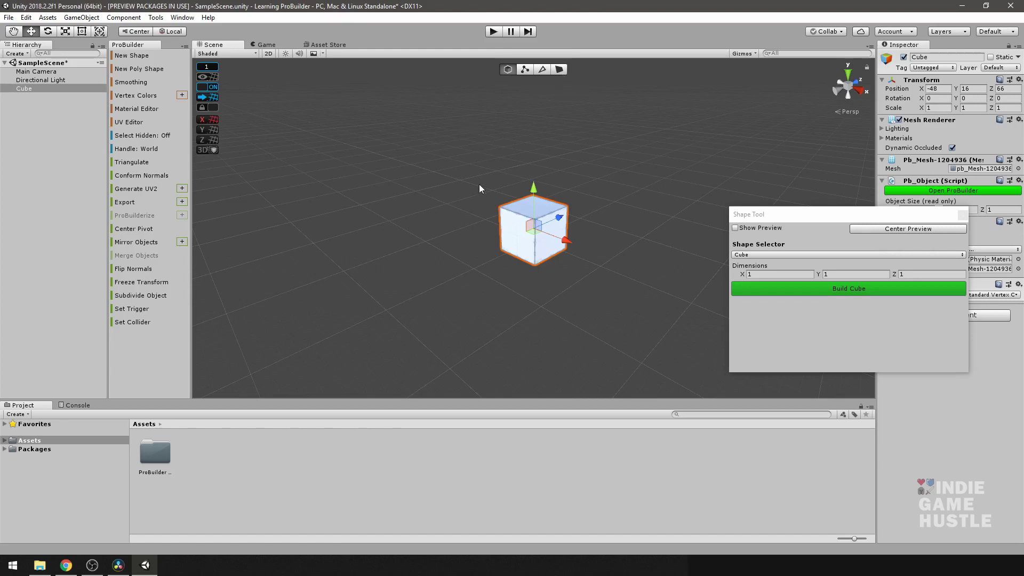
{"action": "left_click", "coordinate": [525, 71]}
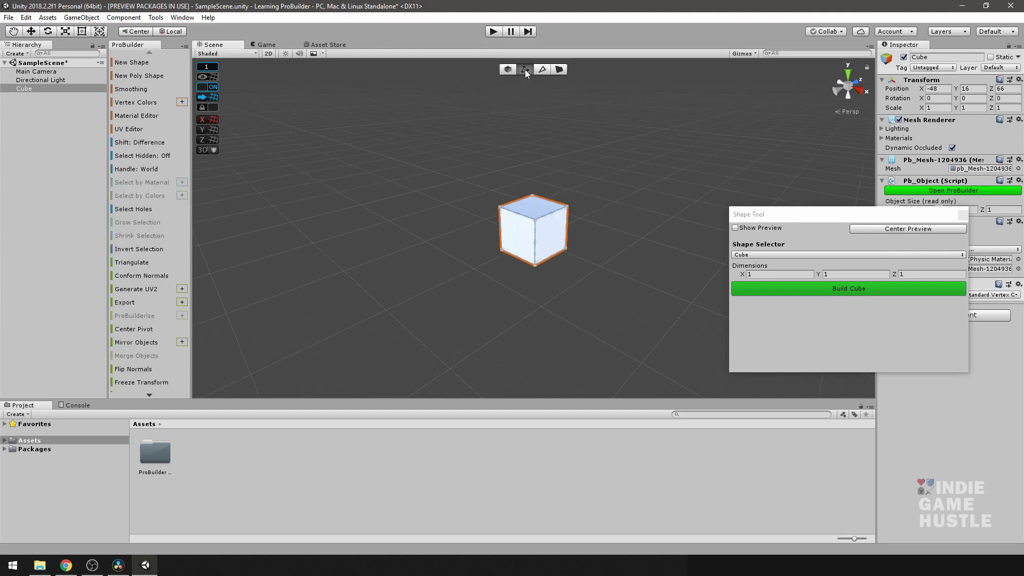
{"action": "left_click_drag", "start_coordinate": [469, 172], "coordinate": [613, 238]}
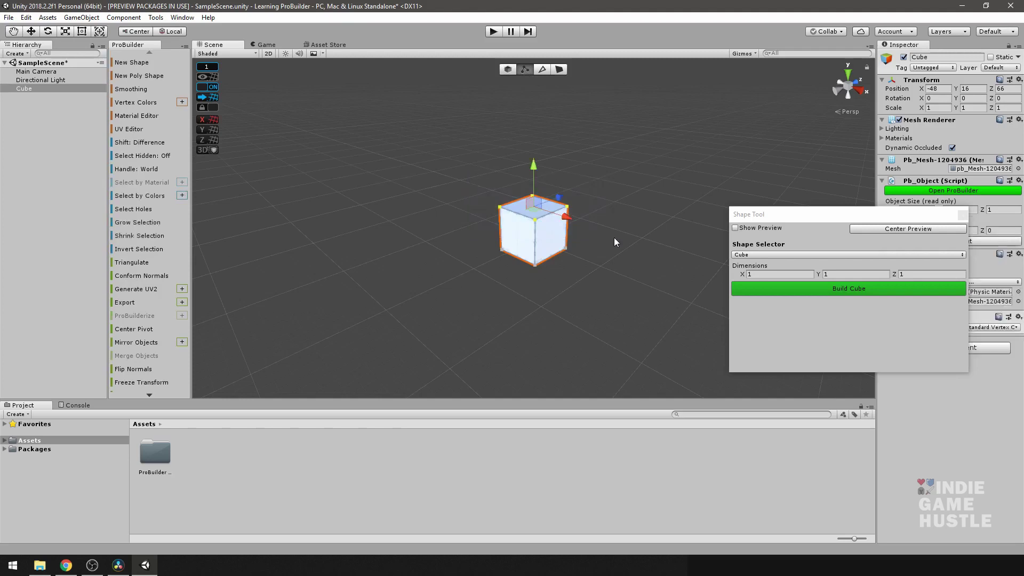
Switch to edge selection mode and select a lower edge, followed by the nearest vertical edge of the cube
{"action": "left_click", "coordinate": [542, 69]}
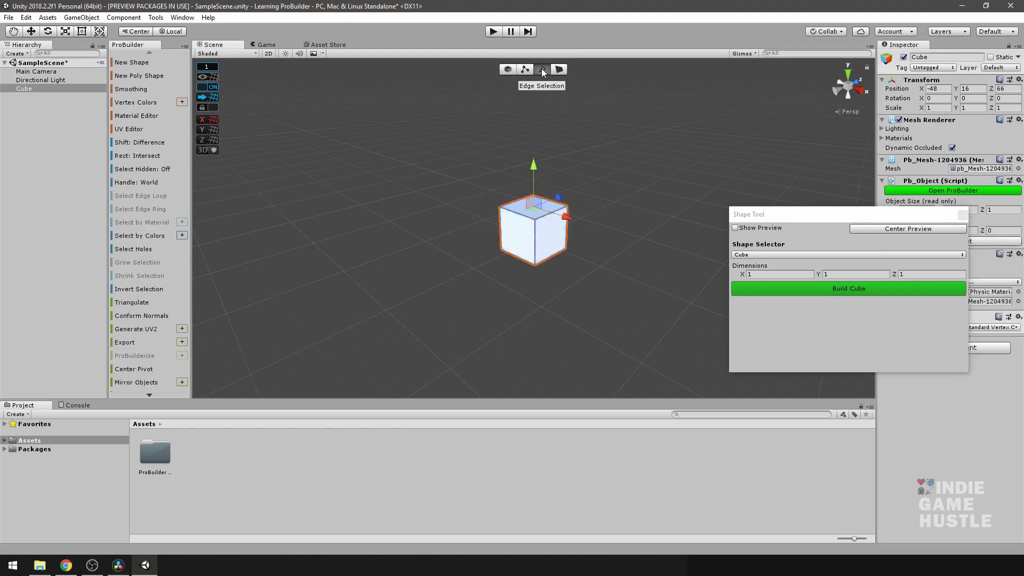
{"action": "left_click", "coordinate": [513, 213]}
{"action": "scroll", "coordinate": [528, 247], "scroll_direction": "up", "scroll_amount": 2}
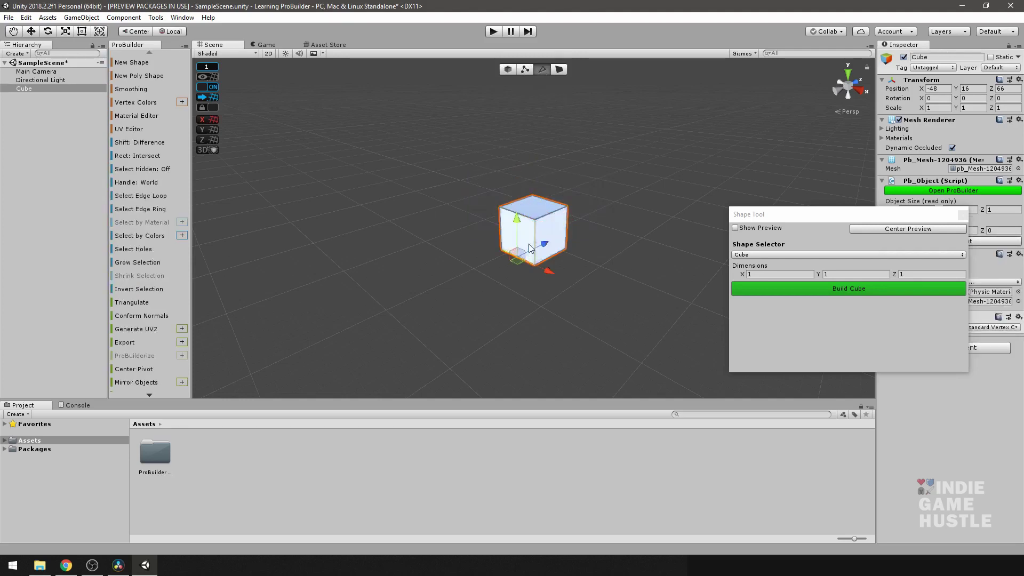
{"action": "scroll", "coordinate": [542, 240], "scroll_direction": "up", "scroll_amount": 1}
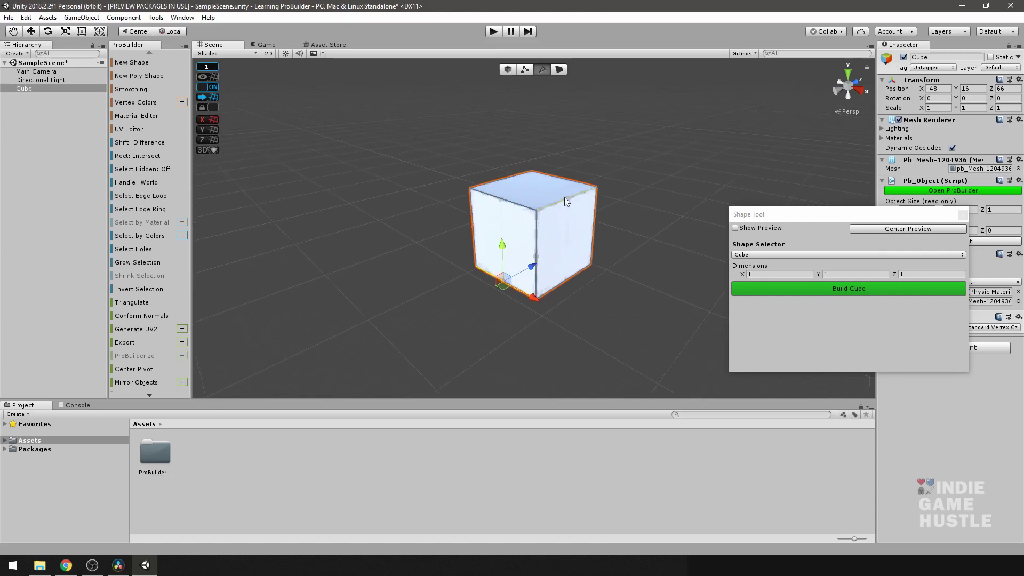
{"action": "left_click", "coordinate": [536, 244]}
Switch to face selection mode and select the cube's top face and its two visible side faces one after another
{"action": "left_click", "coordinate": [561, 69]}
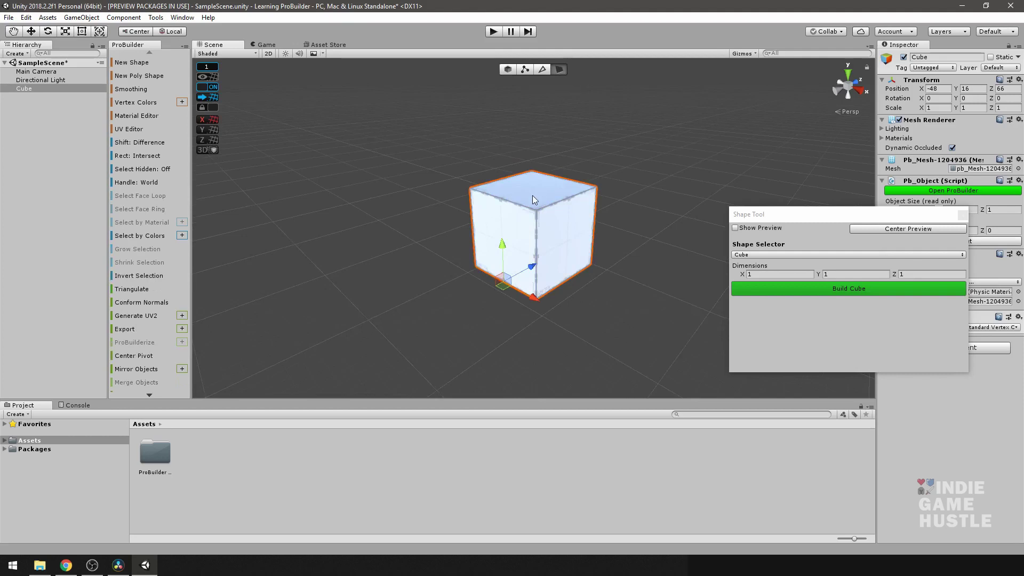
{"action": "left_click", "coordinate": [532, 194]}
{"action": "left_click", "coordinate": [509, 231]}
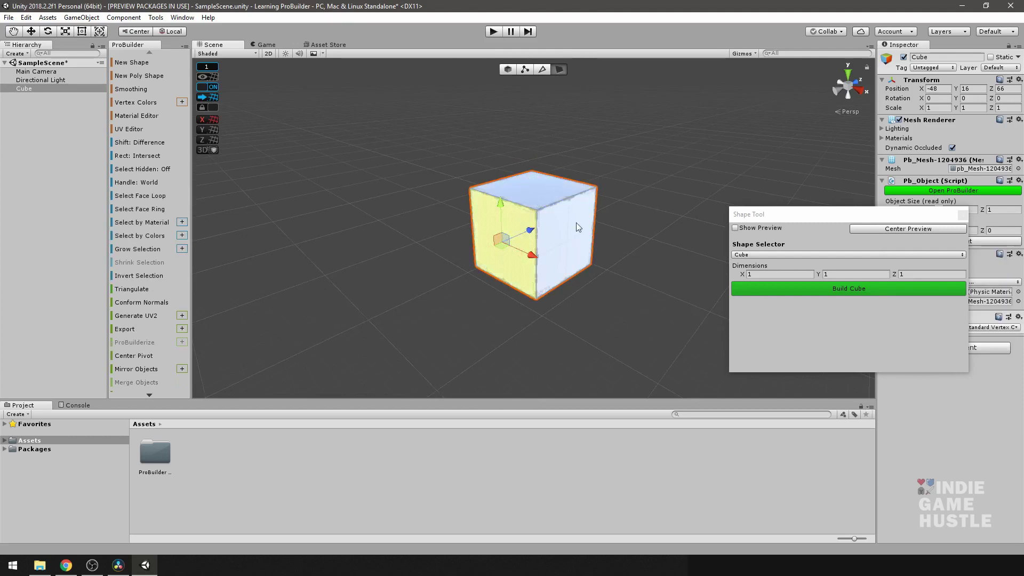
{"action": "left_click_drag", "start_coordinate": [583, 217], "coordinate": [574, 184], "text": "alt"}
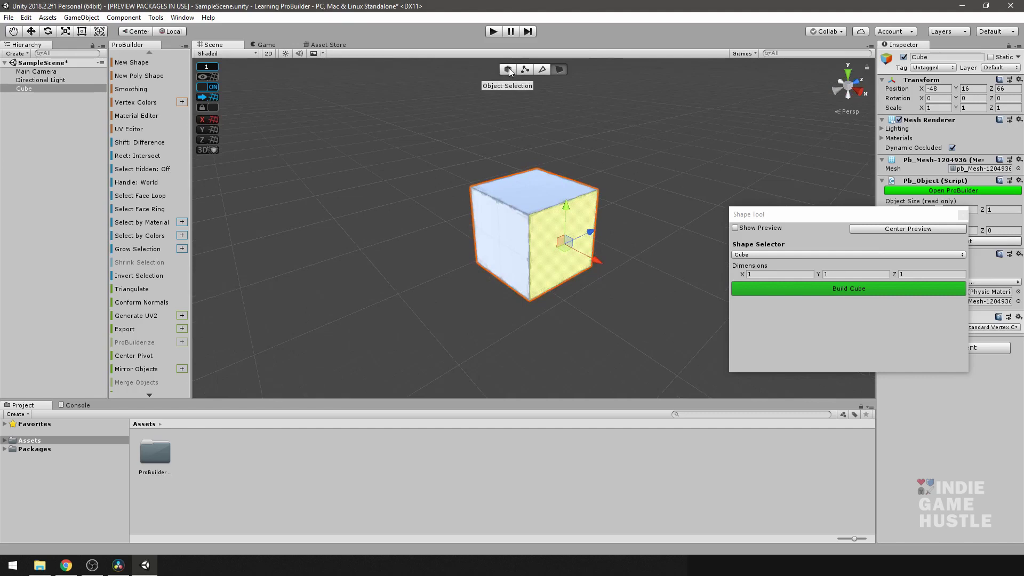
Return to object selection mode and view the whole cube from another side
{"action": "left_click", "coordinate": [509, 70]}
{"action": "left_click_drag", "start_coordinate": [458, 192], "coordinate": [464, 193], "text": "alt"}
{"action": "scroll", "coordinate": [463, 192], "scroll_direction": "down", "scroll_amount": 3}
{"action": "mouse_move", "coordinate": [597, 178]}
{"action": "left_mouse_down", "text": "alt"}
{"action": "mouse_move", "coordinate": [359, 160]}
{"action": "mouse_move", "coordinate": [410, 190]}
{"action": "mouse_move", "coordinate": [622, 181]}
{"action": "mouse_move", "coordinate": [597, 169]}
{"action": "left_mouse_up", "text": "alt"}
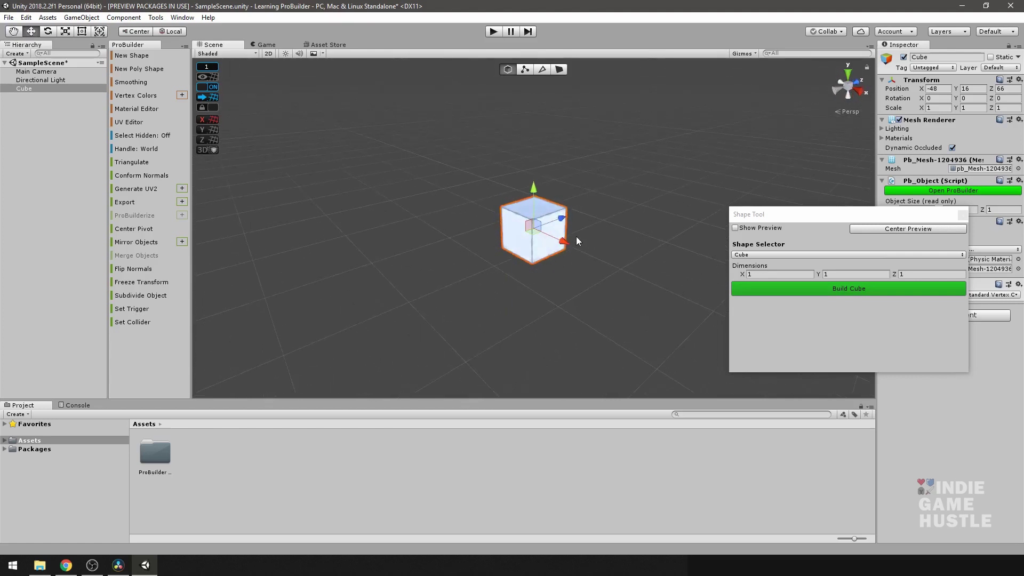
{"action": "left_click_drag", "start_coordinate": [629, 176], "coordinate": [383, 190], "text": "alt"}
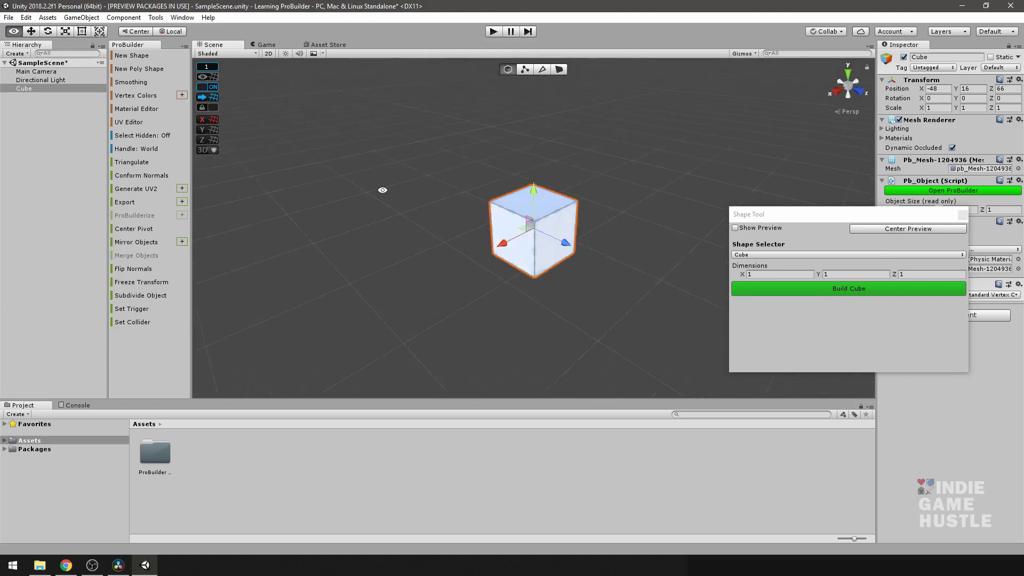
{"action": "mouse_move", "coordinate": [561, 181]}
{"action": "left_mouse_down", "text": "alt"}
{"action": "mouse_move", "coordinate": [482, 208]}
{"action": "mouse_move", "coordinate": [539, 177]}
{"action": "mouse_move", "coordinate": [580, 185]}
{"action": "mouse_move", "coordinate": [560, 174]}
{"action": "left_mouse_up", "text": "alt"}
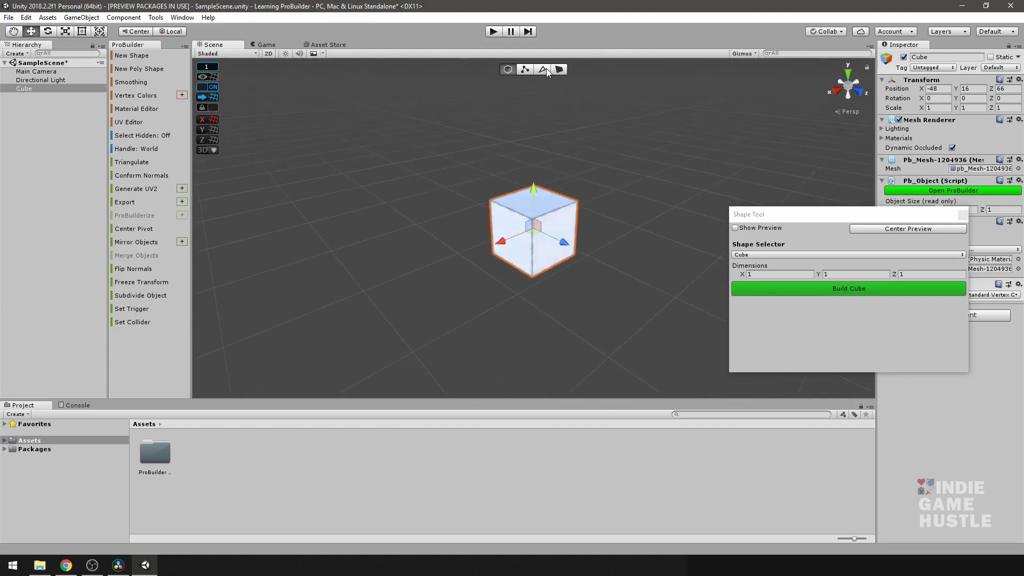
In face selection mode, extrude the cube's side face along Z in two segments to a total length of 3
{"action": "left_click", "coordinate": [562, 70]}
{"action": "left_click_drag", "start_coordinate": [552, 269], "coordinate": [591, 265], "text": "alt"}
{"action": "left_click", "coordinate": [559, 228]}
{"action": "left_click_drag", "start_coordinate": [513, 276], "coordinate": [498, 258], "text": "alt"}
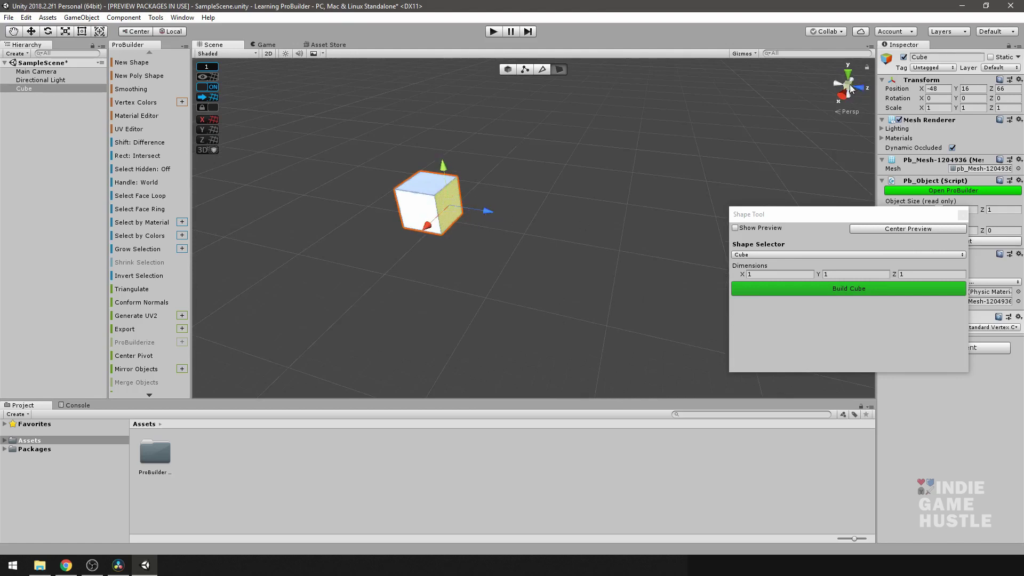
{"action": "left_click_drag", "start_coordinate": [492, 210], "coordinate": [561, 230], "text": "shift"}
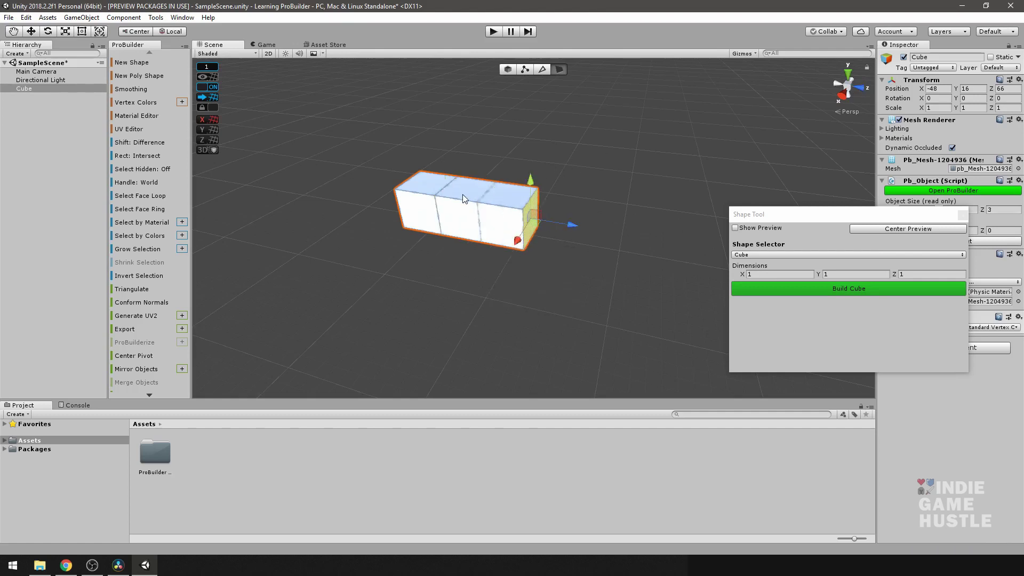
Extrude two adjacent side faces of the block outward along X by three one-unit segments to form an L shape
{"action": "left_click_drag", "start_coordinate": [548, 246], "coordinate": [526, 201], "text": "alt"}
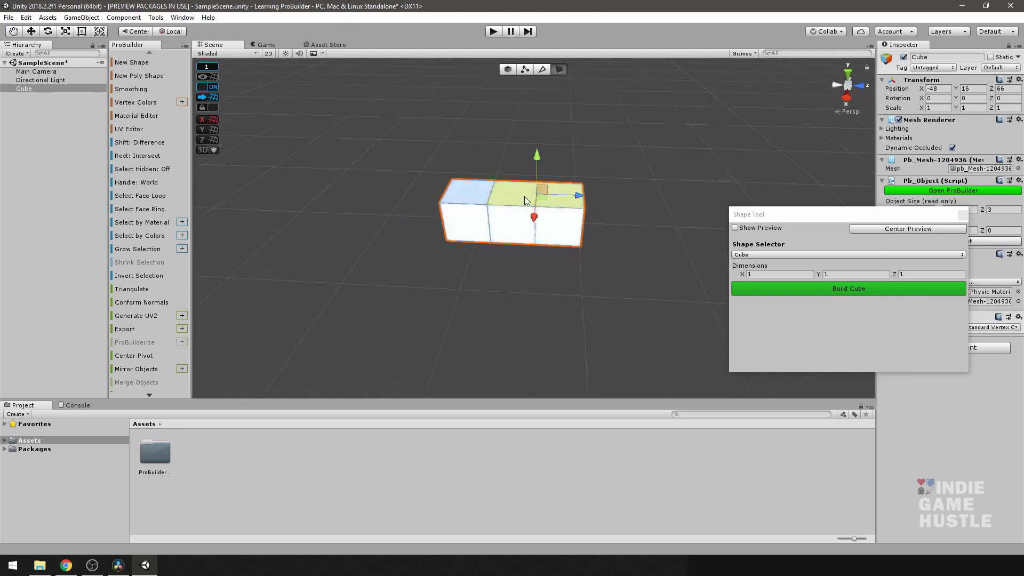
{"action": "left_click", "coordinate": [473, 200]}
{"action": "left_click_drag", "start_coordinate": [491, 263], "coordinate": [700, 293], "text": "alt"}
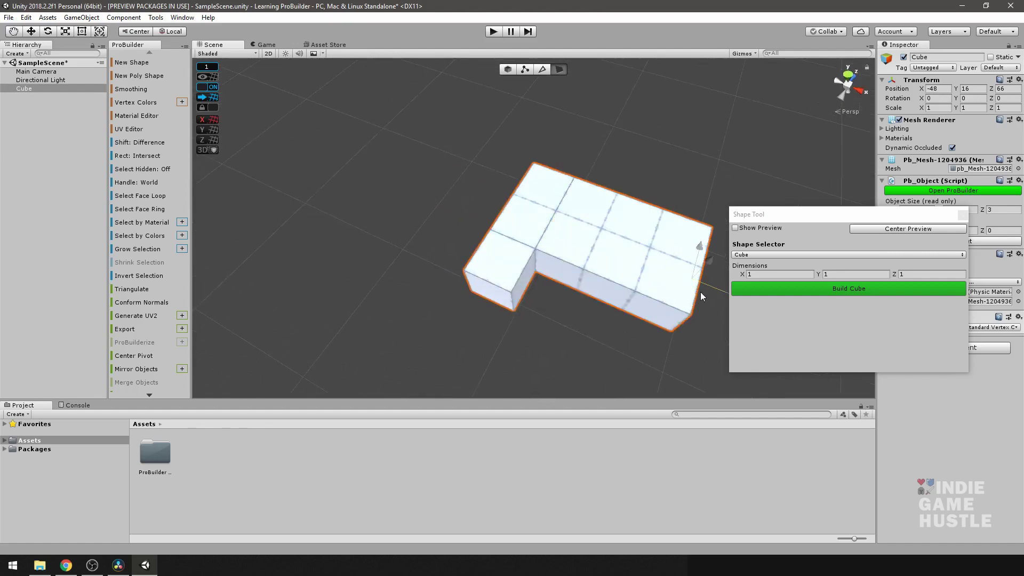
Select the top faces where the arms meet and extrude them upward by about two units to form a tower
{"action": "left_click_drag", "start_coordinate": [628, 186], "coordinate": [608, 230], "text": "alt"}
{"action": "left_click", "coordinate": [462, 150]}
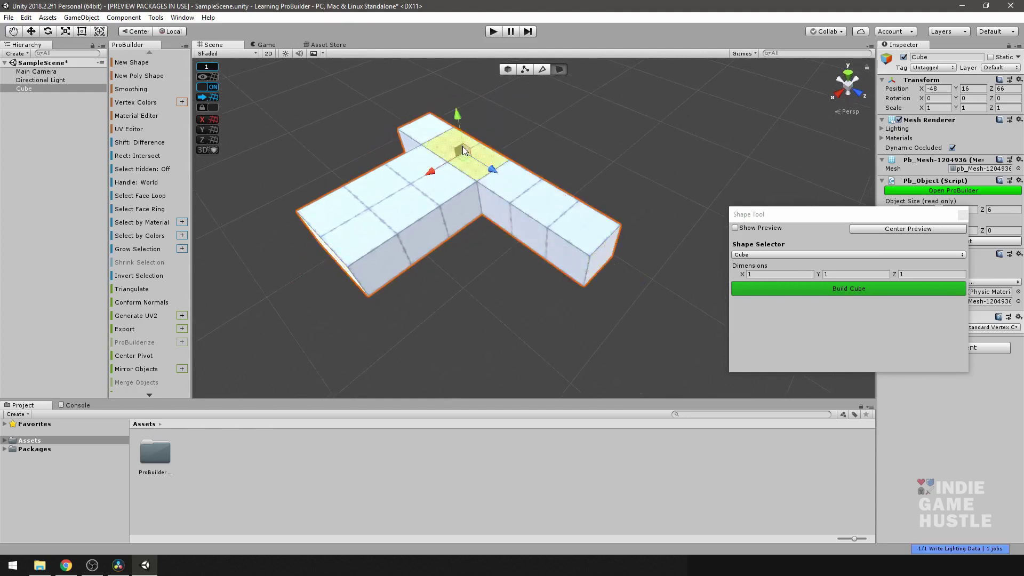
{"action": "middle_click_drag", "start_coordinate": [539, 206], "coordinate": [557, 235]}
{"action": "left_click_drag", "start_coordinate": [558, 235], "coordinate": [525, 229], "text": "alt"}
{"action": "left_click_drag", "start_coordinate": [500, 172], "coordinate": [485, 77], "text": "shift"}
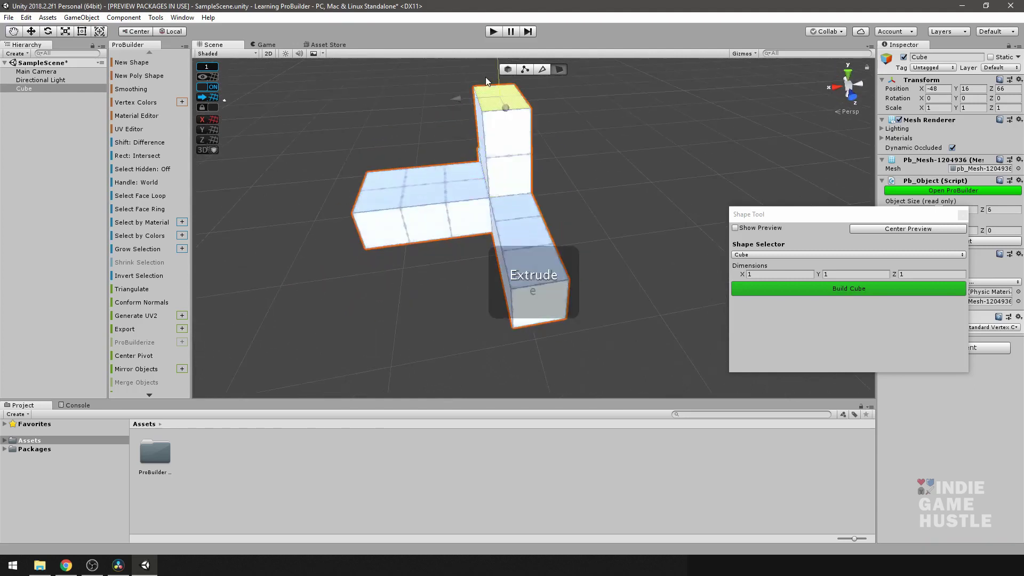
{"action": "left_click_drag", "start_coordinate": [583, 151], "coordinate": [520, 186], "text": "alt"}
{"action": "left_click", "coordinate": [511, 188]}
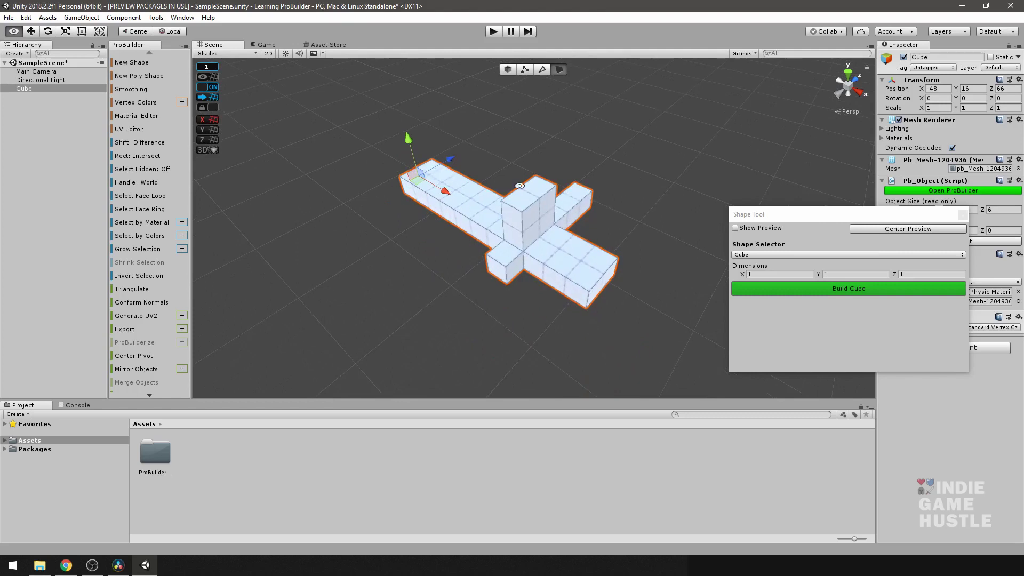
In vertex selection mode, raise the top vertices at the end of the short wide arm to slope its top
{"action": "left_click", "coordinate": [523, 71]}
{"action": "left_click_drag", "start_coordinate": [517, 262], "coordinate": [588, 229], "text": "alt"}
{"action": "left_click_drag", "start_coordinate": [552, 169], "coordinate": [558, 122]}
{"action": "left_click_drag", "start_coordinate": [593, 198], "coordinate": [574, 189], "text": "alt"}
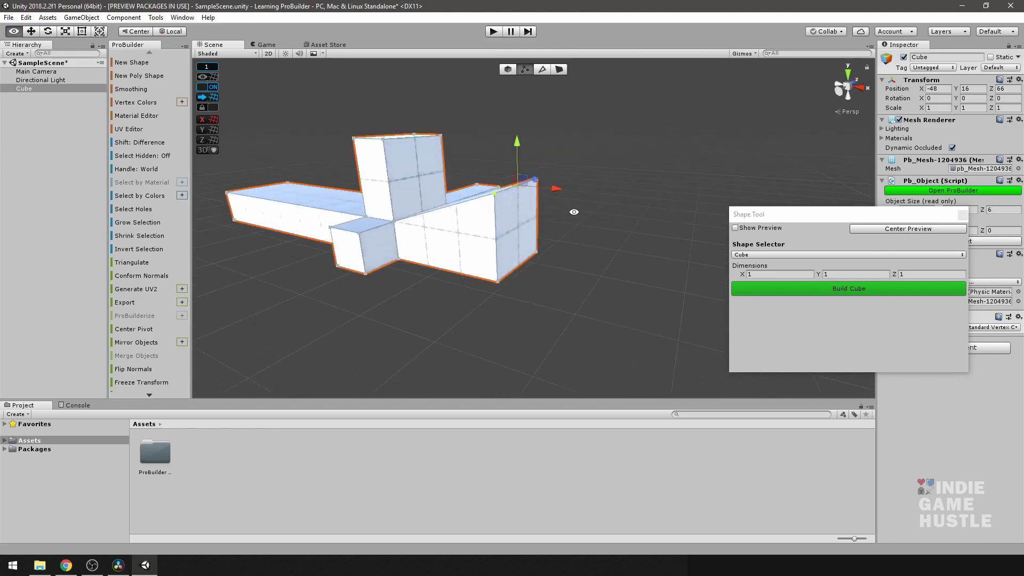
In edge selection mode, raise a top edge of the tower and move the long arm's bottom end edge outward to slant both
{"action": "left_click", "coordinate": [542, 70]}
{"action": "left_click_drag", "start_coordinate": [392, 197], "coordinate": [550, 217], "text": "alt"}
{"action": "left_click", "coordinate": [519, 265]}
{"action": "left_click", "coordinate": [395, 322]}
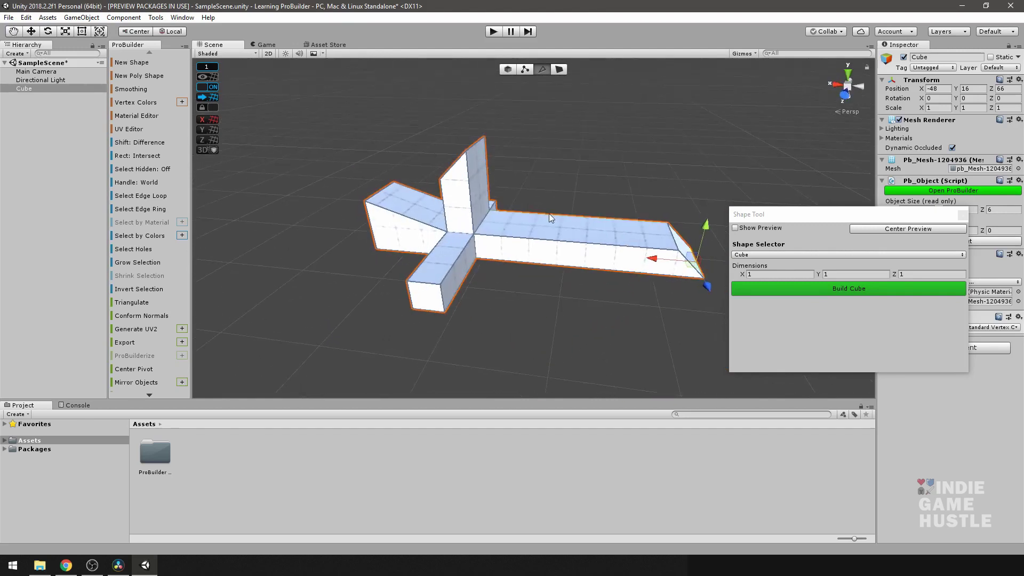
Return to object selection mode and view the whole shape from several sides
{"action": "scroll", "coordinate": [549, 214], "scroll_direction": "down", "scroll_amount": 3}
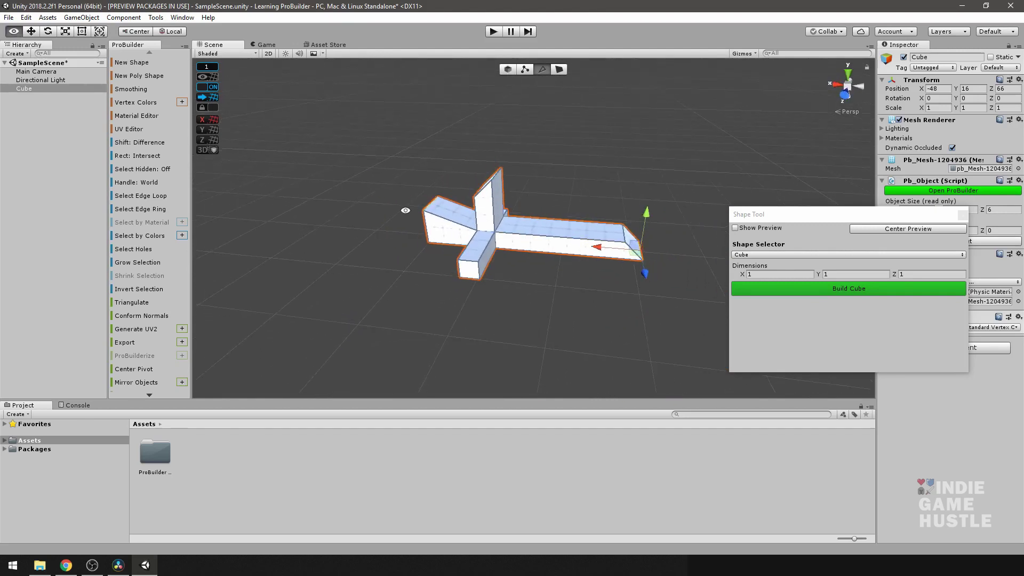
{"action": "left_click_drag", "start_coordinate": [405, 211], "coordinate": [554, 250], "text": "alt"}
{"action": "scroll", "coordinate": [559, 254], "scroll_direction": "up", "scroll_amount": 4}
{"action": "left_click_drag", "start_coordinate": [568, 294], "coordinate": [526, 160], "text": "alt"}
{"action": "left_click", "coordinate": [508, 70]}
{"action": "left_click_drag", "start_coordinate": [564, 109], "coordinate": [545, 126], "text": "alt"}
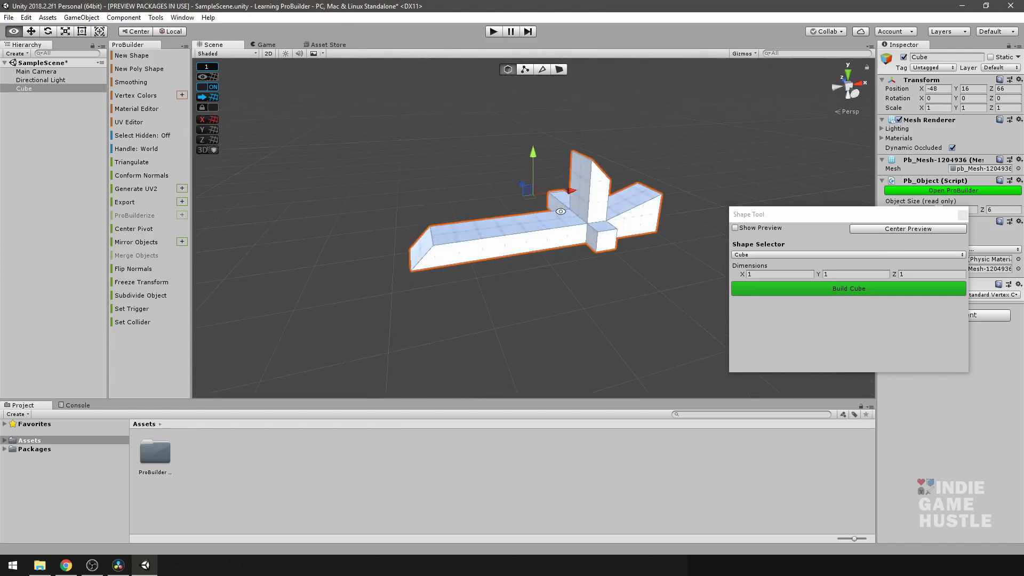
In vertex selection mode, select all vertices at the long arm's slanted end and move them inward along X
{"action": "left_click", "coordinate": [525, 70]}
{"action": "left_click_drag", "start_coordinate": [385, 204], "coordinate": [450, 282]}
{"action": "left_click_drag", "start_coordinate": [462, 238], "coordinate": [526, 244]}
Turn off ProGrids snapping and move the selected end vertices freely outward along X
{"action": "mouse_move", "coordinate": [219, 147]}
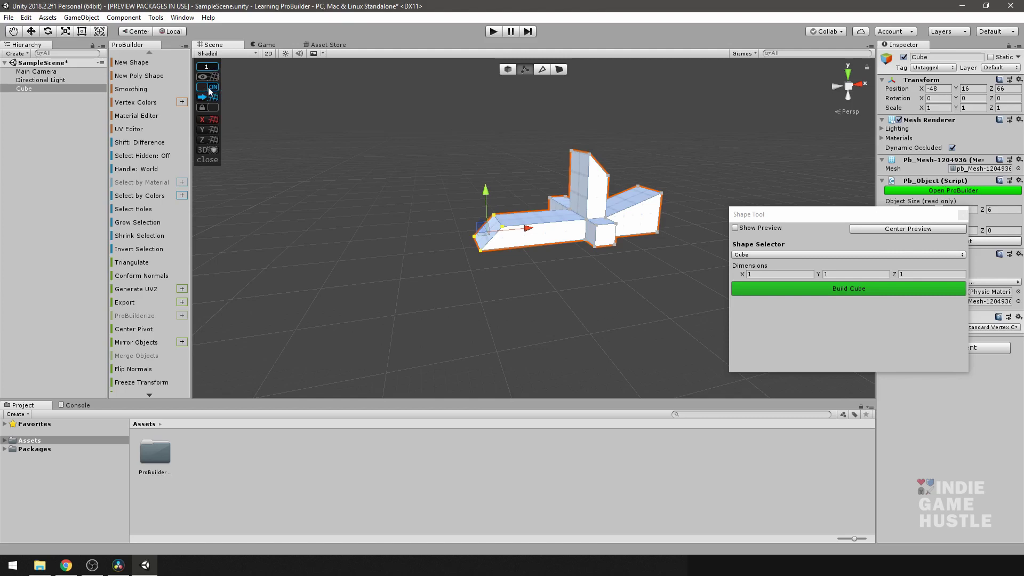
{"action": "left_click", "coordinate": [210, 89]}
{"action": "left_click_drag", "start_coordinate": [527, 230], "coordinate": [452, 259]}
{"action": "key", "text": "alt"}
{"action": "left_click_drag", "start_coordinate": [358, 210], "coordinate": [404, 224], "text": "alt"}
Turn ProGrids snapping back on and move the end vertices inward along X to shorten the arm
{"action": "left_click", "coordinate": [209, 86]}
{"action": "left_click_drag", "start_coordinate": [464, 253], "coordinate": [584, 251]}
{"action": "left_click_drag", "start_coordinate": [402, 213], "coordinate": [571, 283], "text": "alt"}
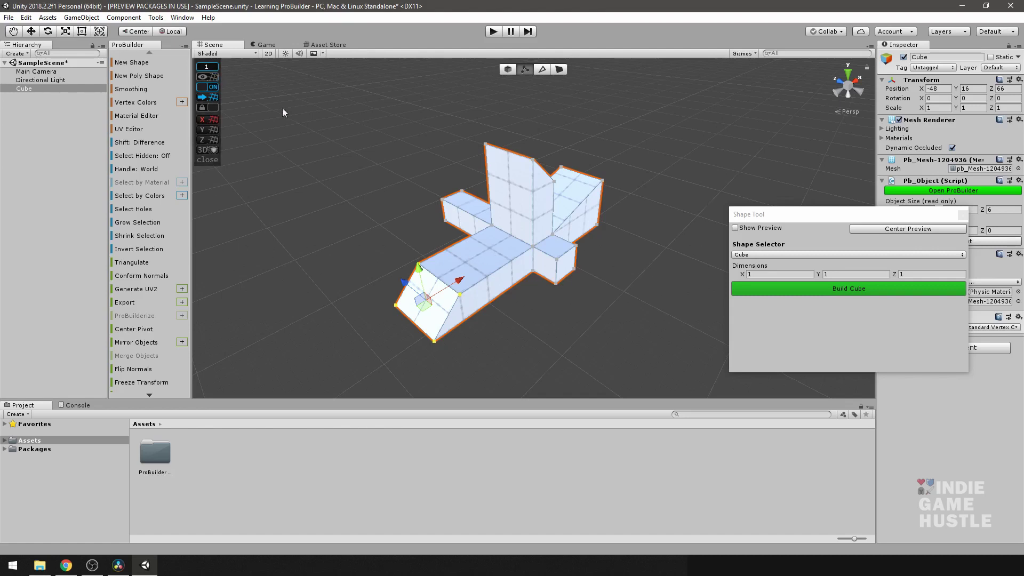
Deselect the shape and examine its grid-textured surfaces from different sides and distances
{"action": "left_click", "coordinate": [421, 144]}
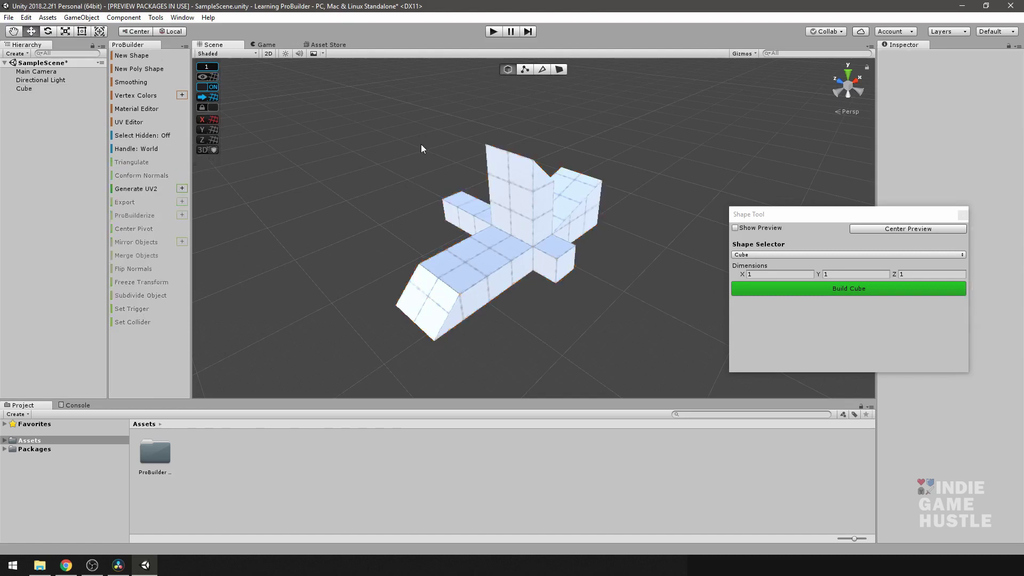
{"action": "scroll", "coordinate": [462, 228], "scroll_direction": "down", "scroll_amount": 2}
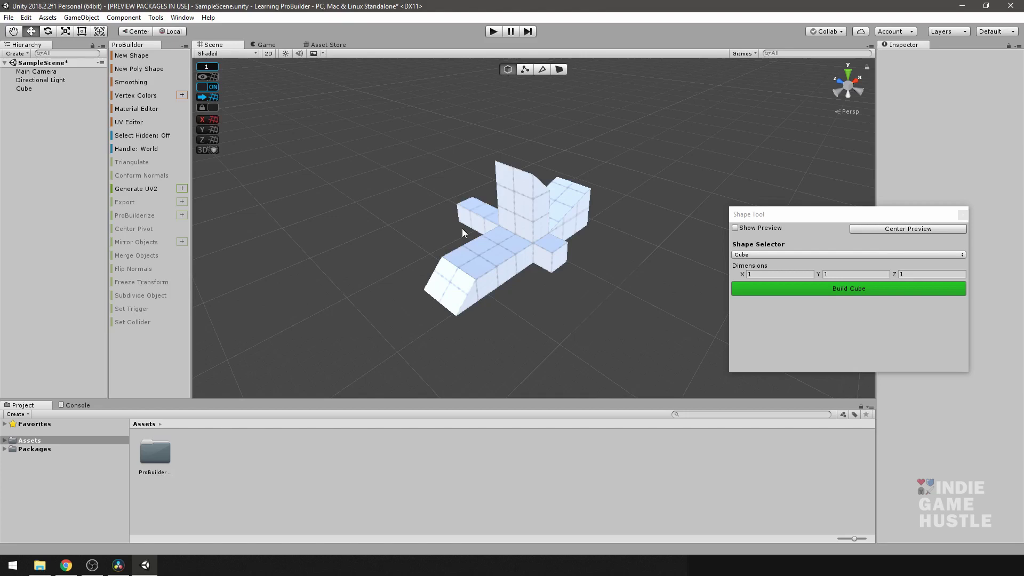
{"action": "scroll", "coordinate": [499, 238], "scroll_direction": "up", "scroll_amount": 2}
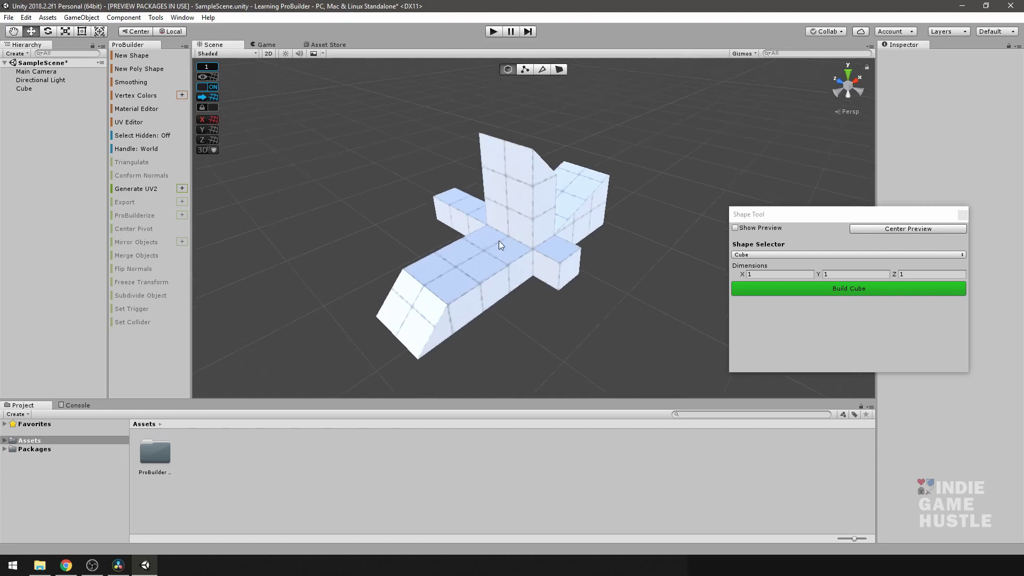
{"action": "scroll", "coordinate": [384, 248], "scroll_direction": "down", "scroll_amount": 3}
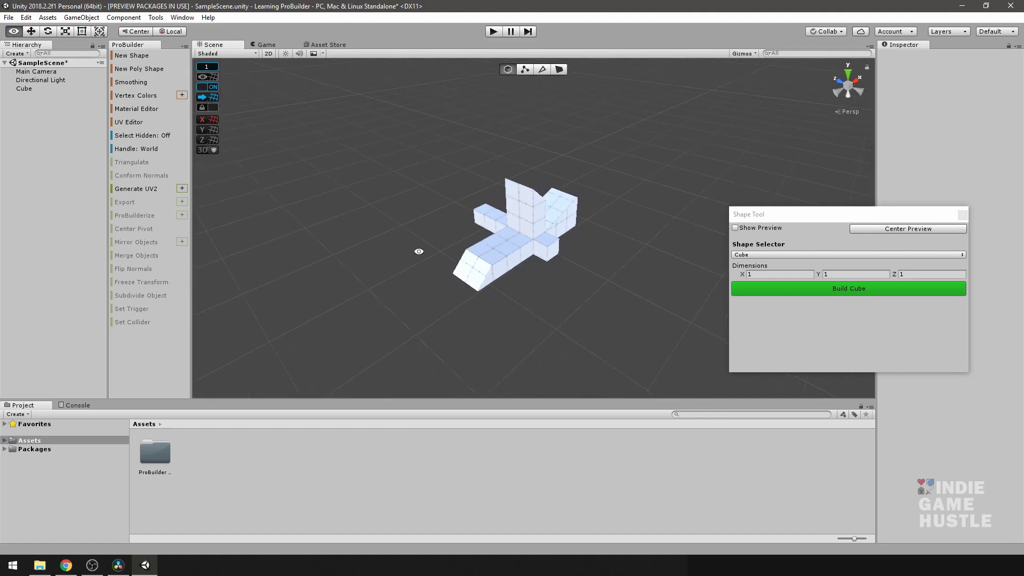
{"action": "left_click_drag", "start_coordinate": [418, 252], "coordinate": [633, 244], "text": "alt"}
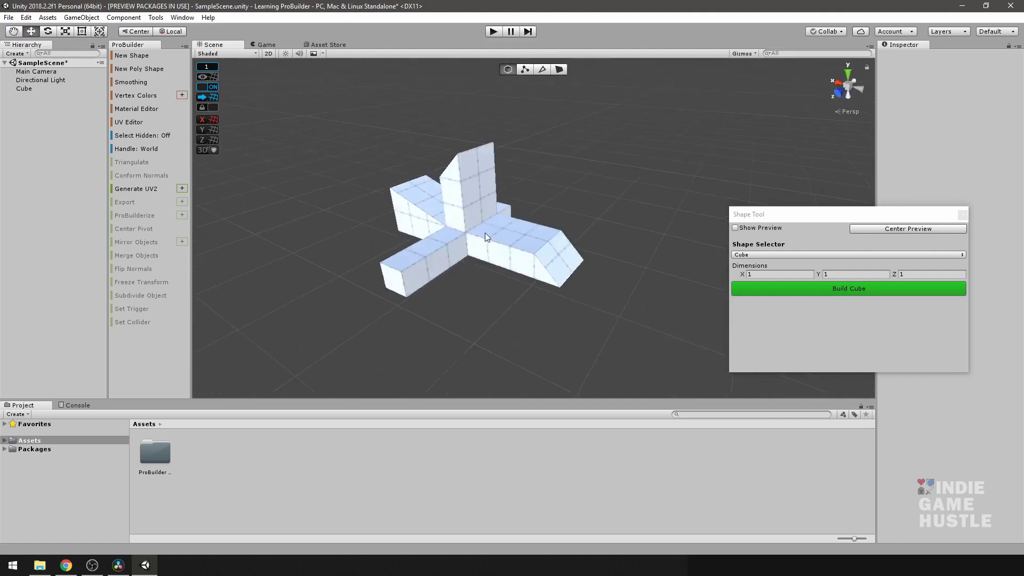
{"action": "scroll", "coordinate": [485, 233], "scroll_direction": "up", "scroll_amount": 3}
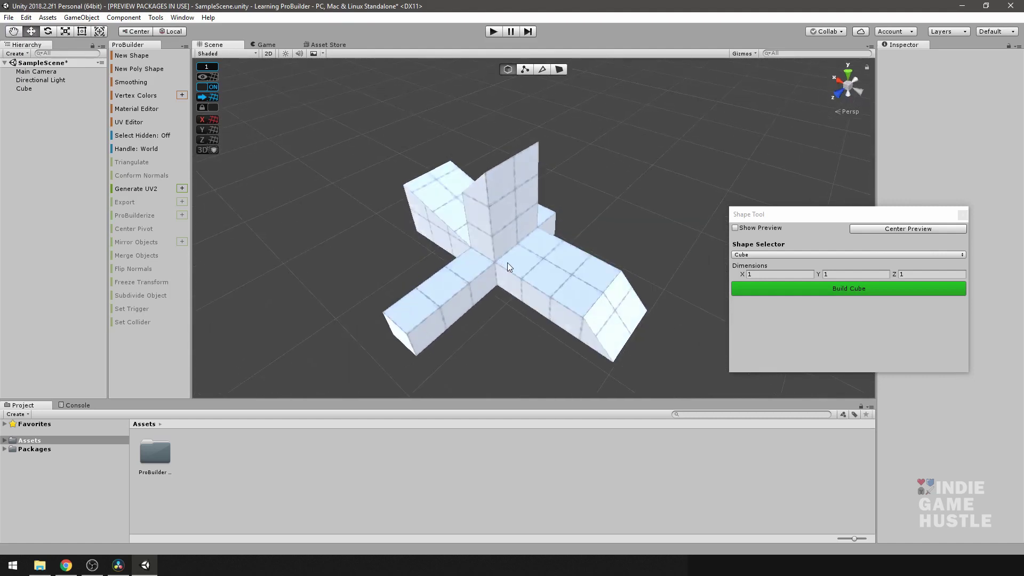
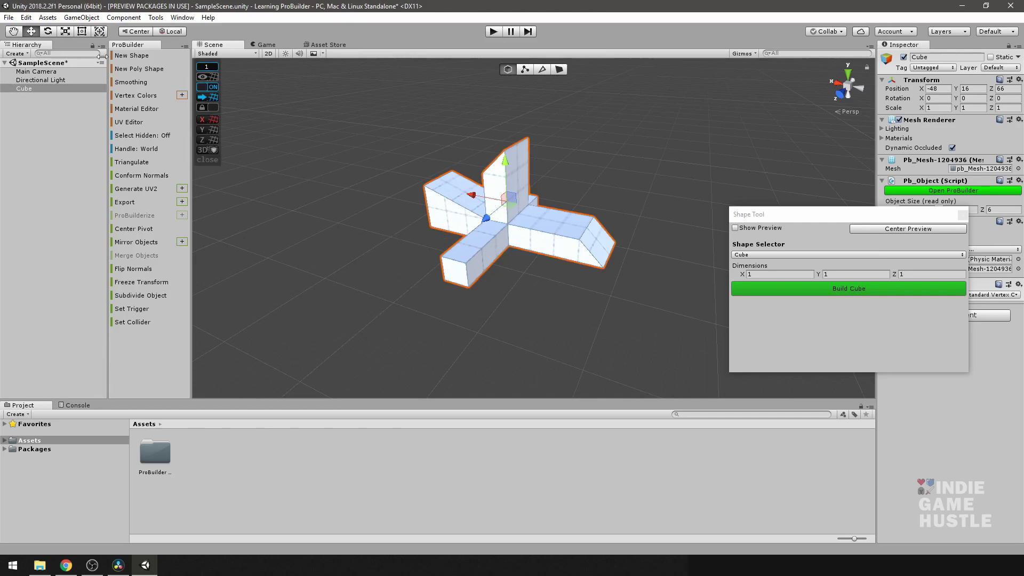
Open the ProBuilder section of the Unity preferences, then enlarge the window and move it clear of the tool list
{"action": "left_click", "coordinate": [27, 18]}
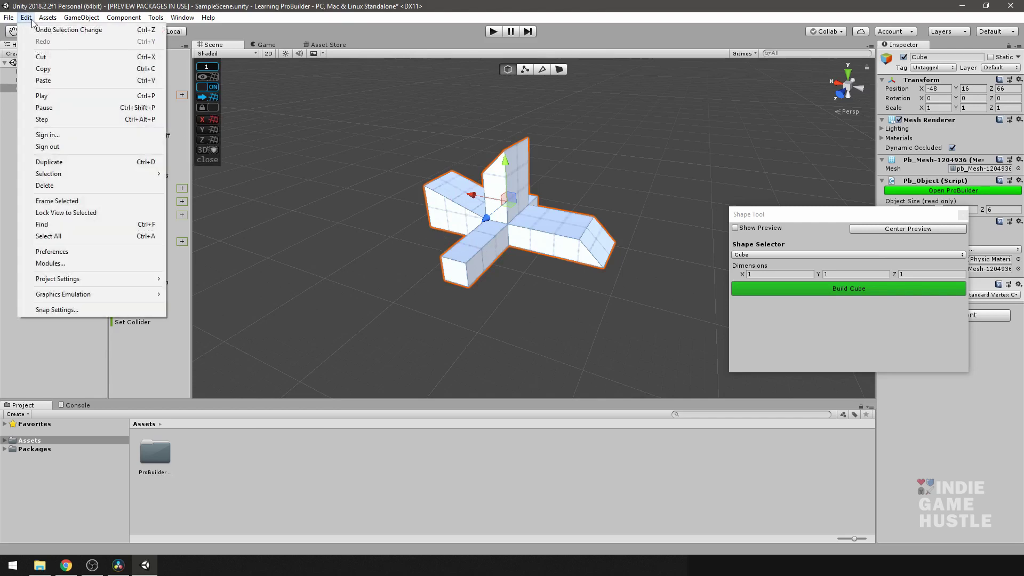
{"action": "left_click", "coordinate": [69, 252]}
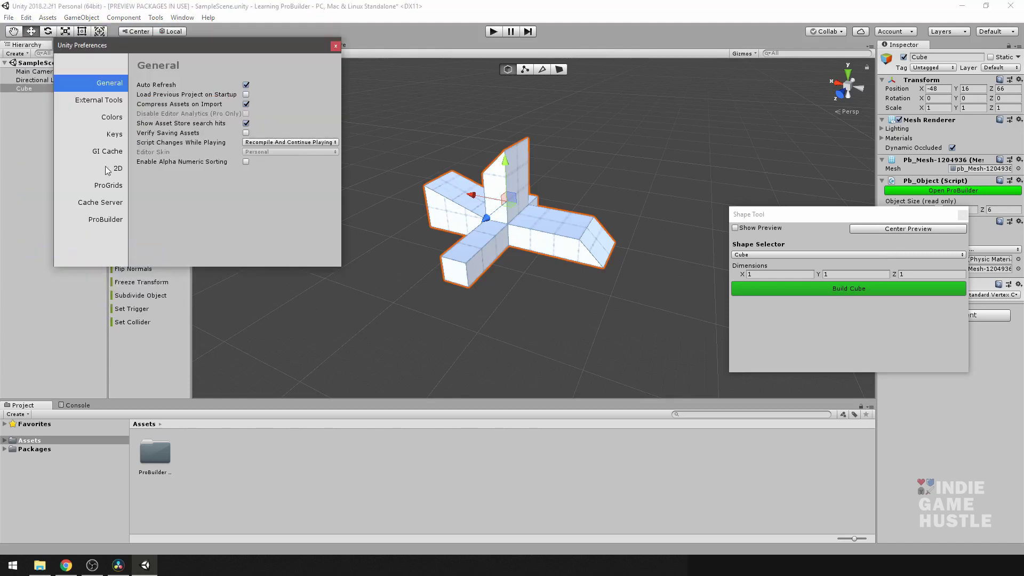
{"action": "left_click", "coordinate": [105, 220]}
{"action": "left_click_drag", "start_coordinate": [224, 268], "coordinate": [240, 507]}
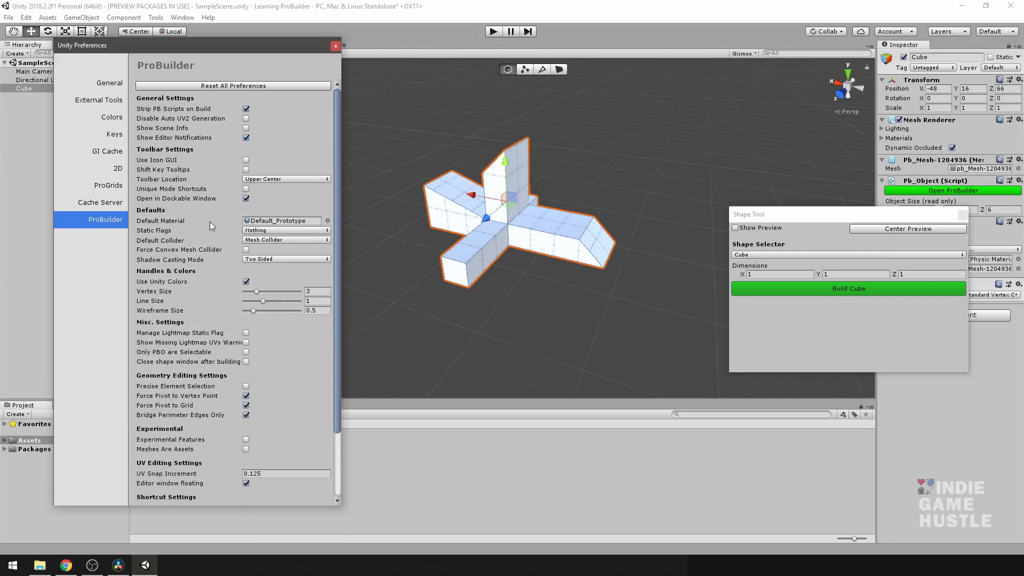
{"action": "left_click_drag", "start_coordinate": [243, 41], "coordinate": [405, 175]}
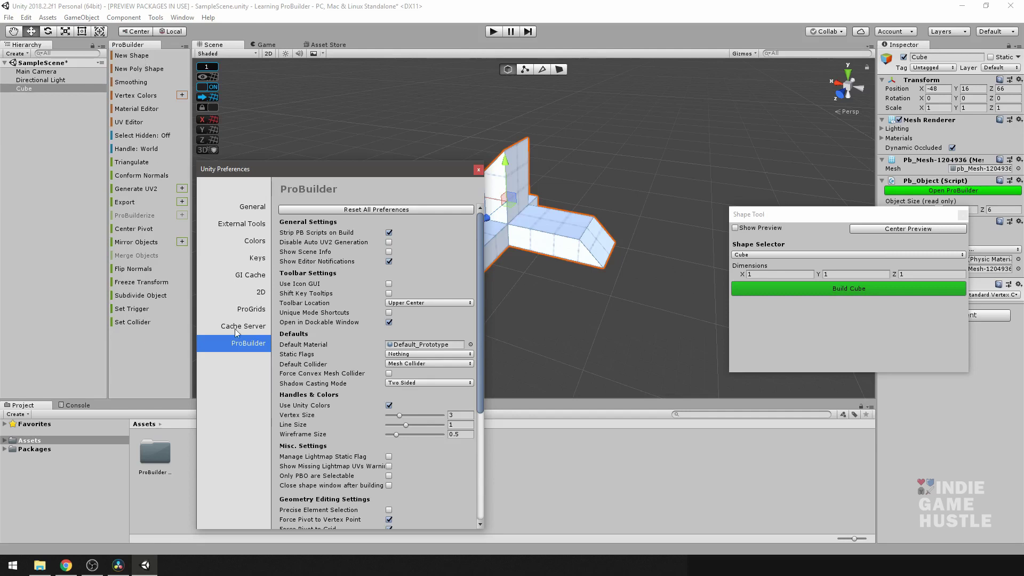
Enable Use Icon GUI for the ProBuilder toolbar and bring the shape into view beside the preferences window
{"action": "left_click", "coordinate": [389, 285]}
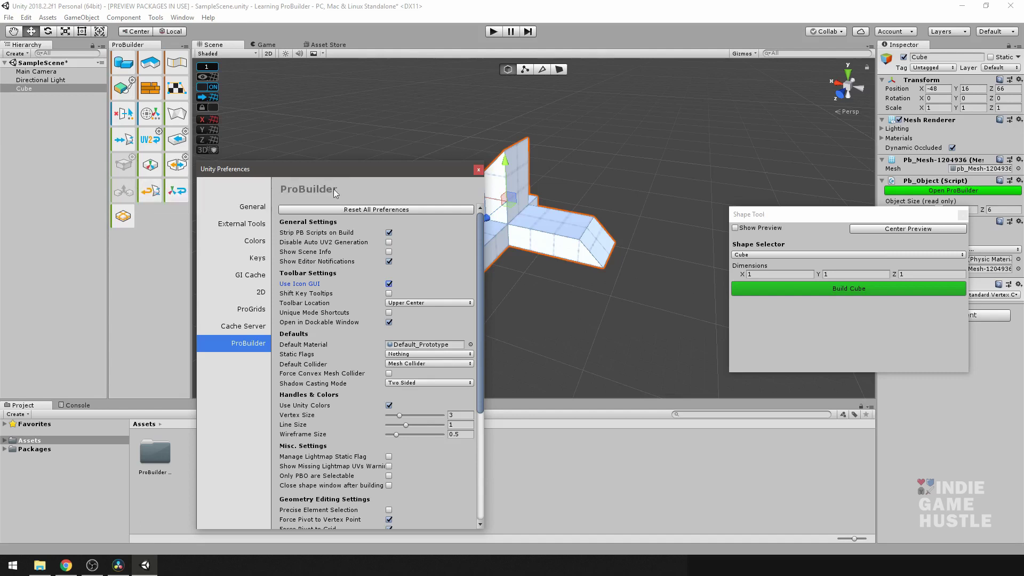
{"action": "left_click_drag", "start_coordinate": [348, 172], "coordinate": [348, 174]}
{"action": "key", "text": "alt"}
{"action": "left_click_drag", "start_coordinate": [548, 262], "coordinate": [587, 259], "text": "alt"}
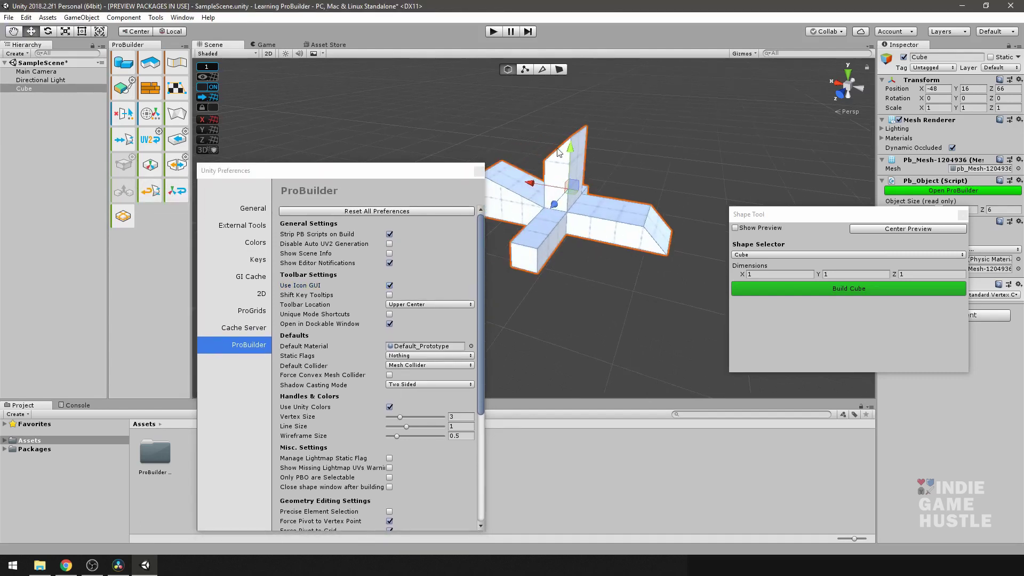
{"action": "left_click_drag", "start_coordinate": [539, 110], "coordinate": [530, 77], "text": "alt"}
Switch through the vertex, edge and face selection modes and back to vertex to compare the tool icons offered
{"action": "left_click", "coordinate": [526, 70]}
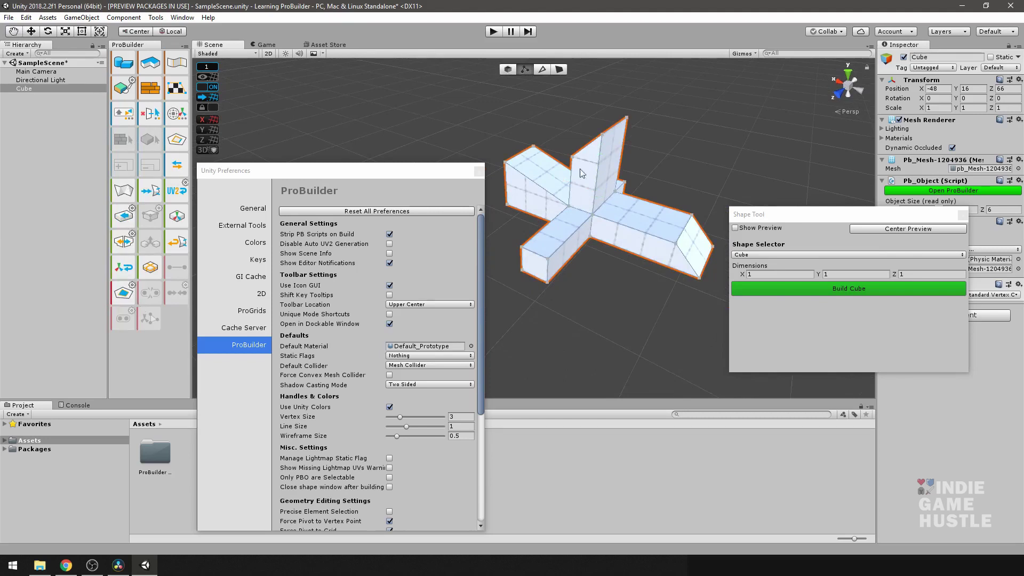
{"action": "left_click", "coordinate": [543, 69]}
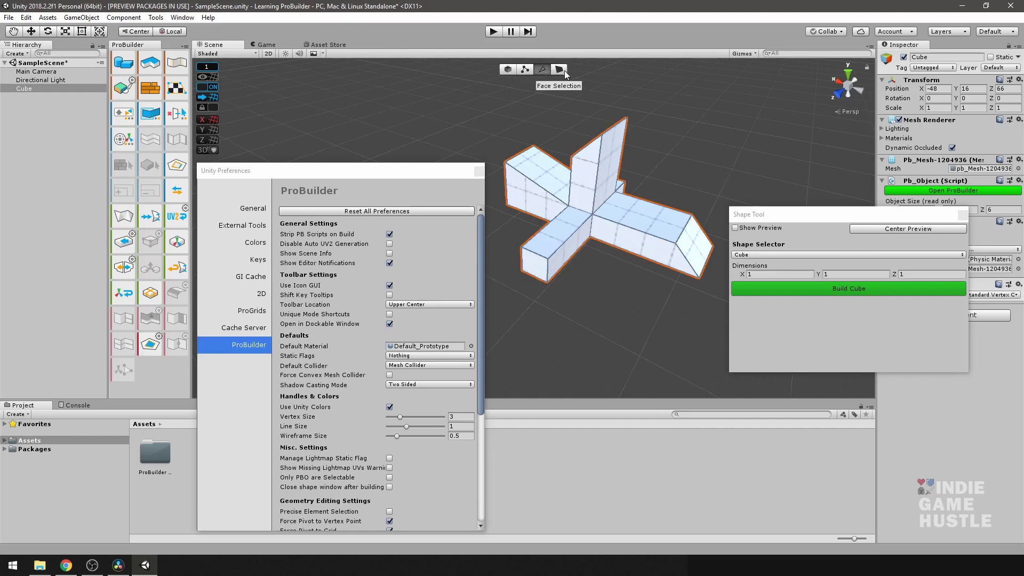
{"action": "left_click", "coordinate": [560, 69]}
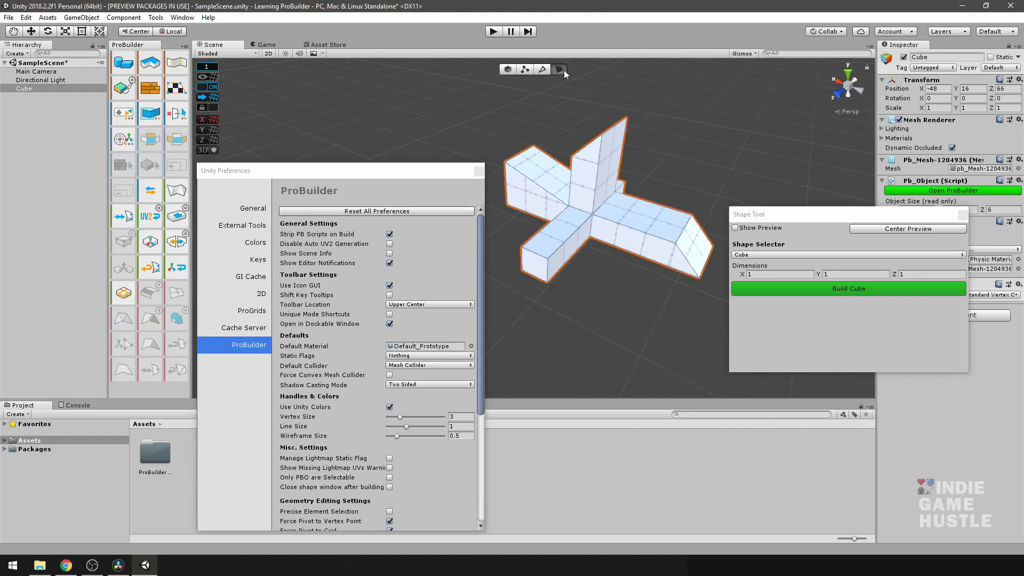
{"action": "left_click", "coordinate": [526, 70]}
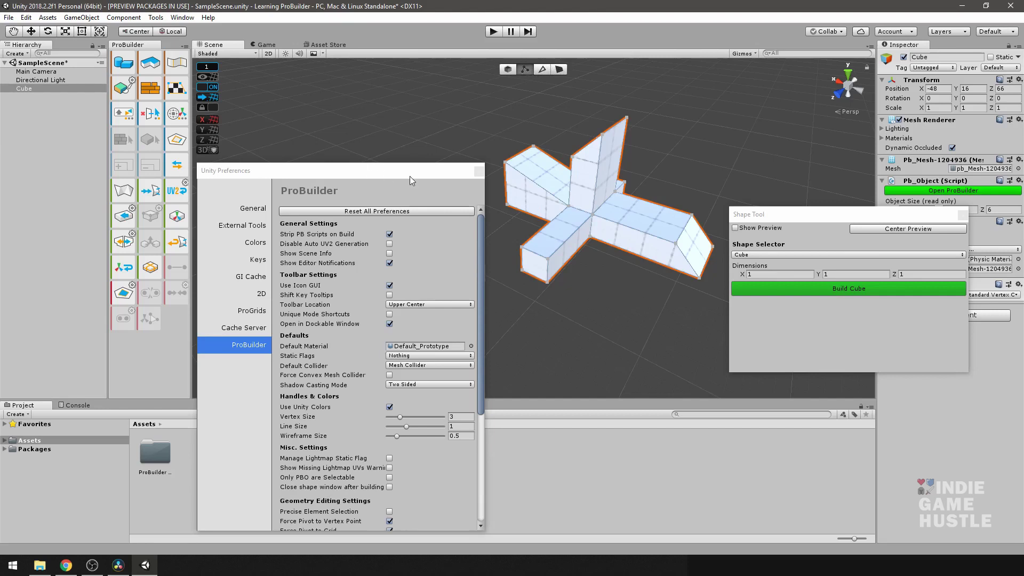
Turn off Use Icon GUI and look through the text-based list of vertex tools
{"action": "scroll", "coordinate": [370, 331], "scroll_direction": "down", "scroll_amount": 3}
{"action": "scroll", "coordinate": [370, 331], "scroll_direction": "up", "scroll_amount": 3}
{"action": "left_click", "coordinate": [390, 286]}
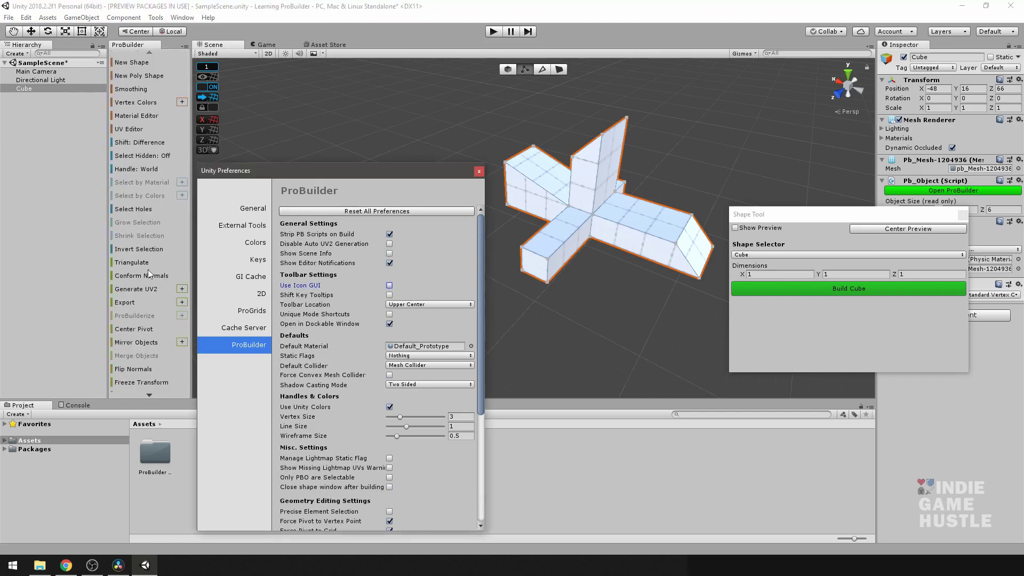
{"action": "scroll", "coordinate": [147, 280], "scroll_direction": "down", "scroll_amount": 3}
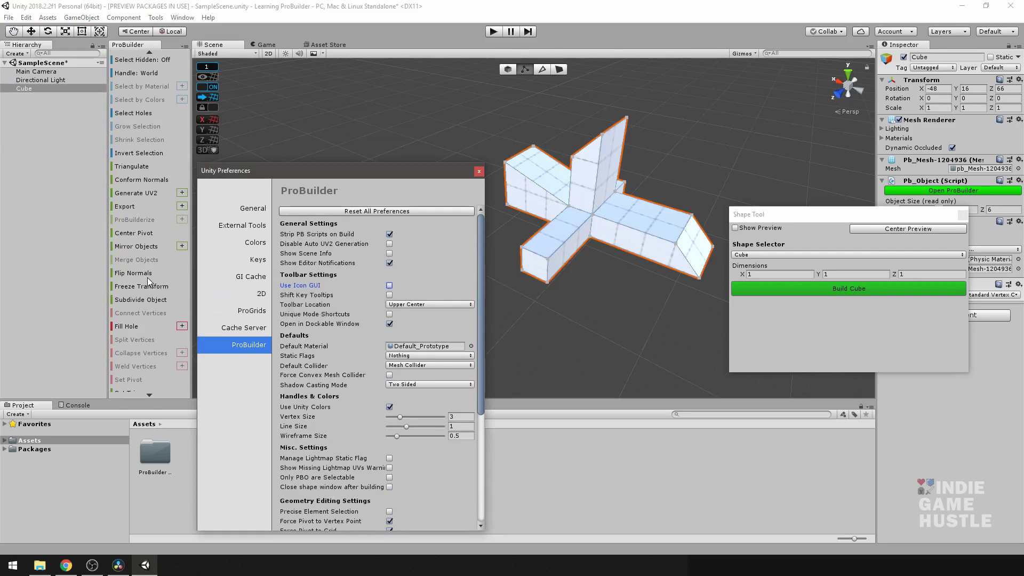
{"action": "scroll", "coordinate": [147, 278], "scroll_direction": "down", "scroll_amount": 1}
{"action": "scroll", "coordinate": [145, 193], "scroll_direction": "up", "scroll_amount": 1}
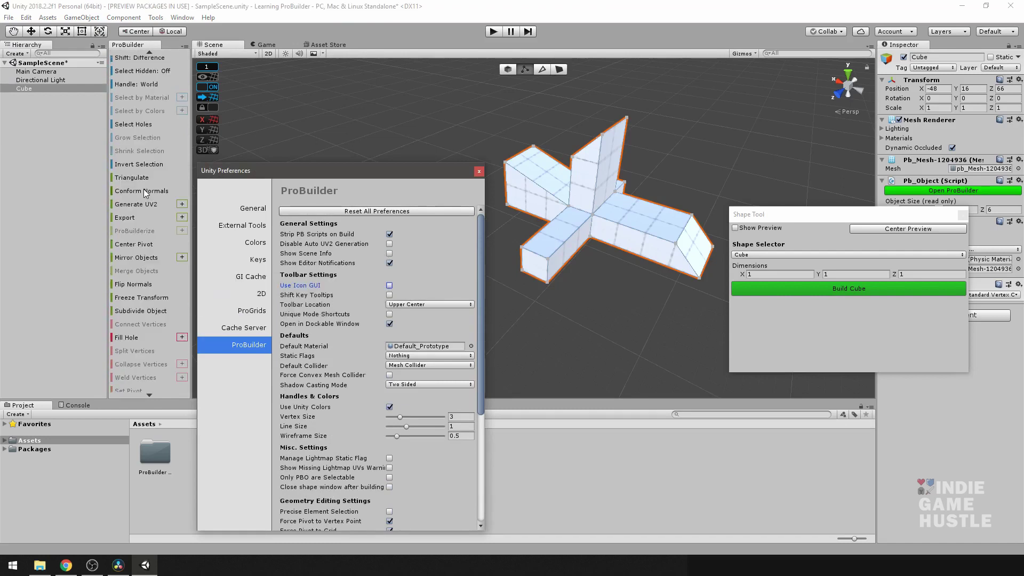
{"action": "scroll", "coordinate": [149, 181], "scroll_direction": "down", "scroll_amount": 1}
{"action": "scroll", "coordinate": [154, 224], "scroll_direction": "up", "scroll_amount": 4}
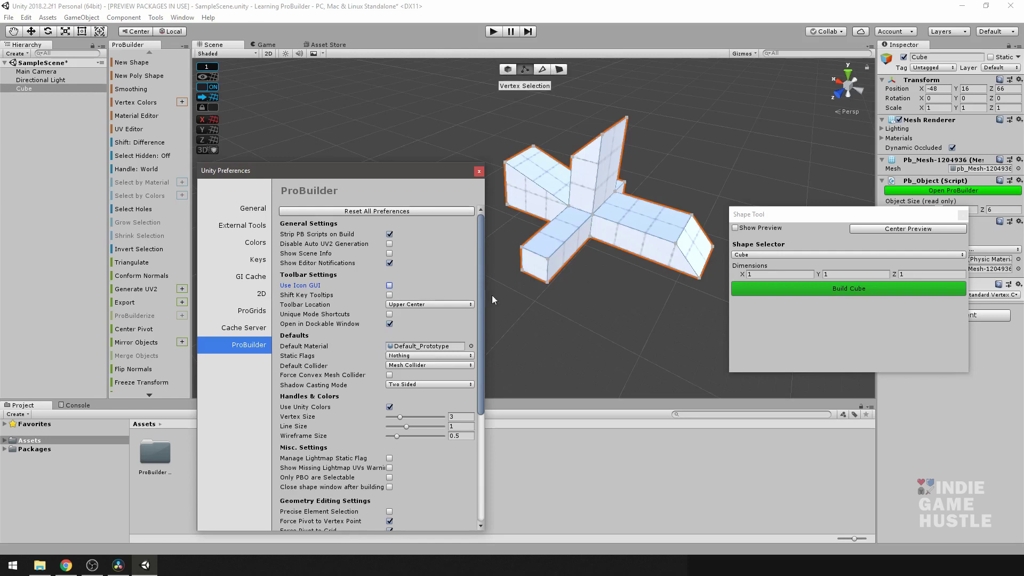
Try Upper Left and Upper Right as the Toolbar Location, and set it to Bottom Center
{"action": "left_click", "coordinate": [418, 305]}
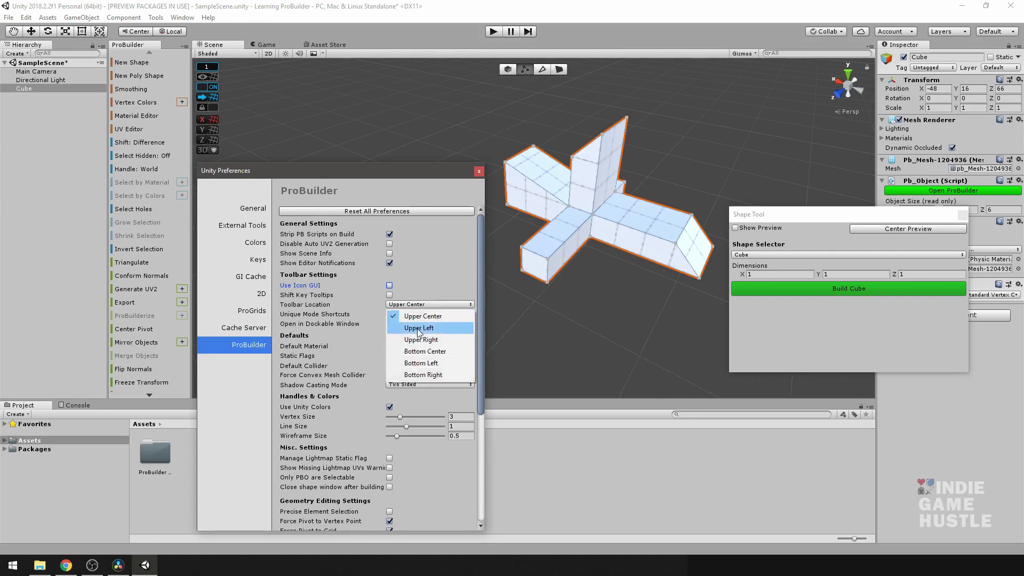
{"action": "left_click", "coordinate": [419, 328]}
{"action": "left_click", "coordinate": [415, 305]}
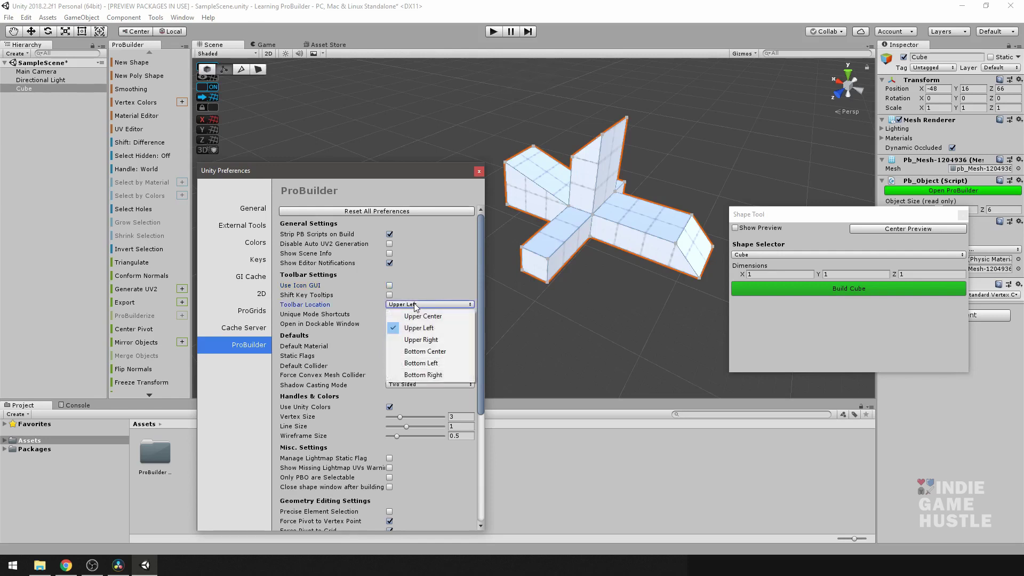
{"action": "left_click", "coordinate": [418, 341]}
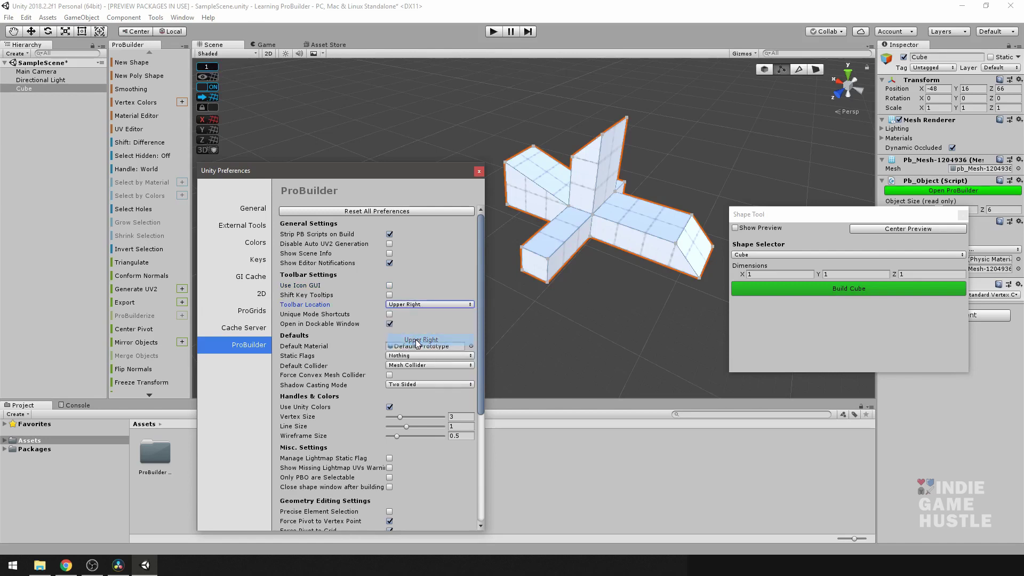
{"action": "left_click", "coordinate": [422, 304]}
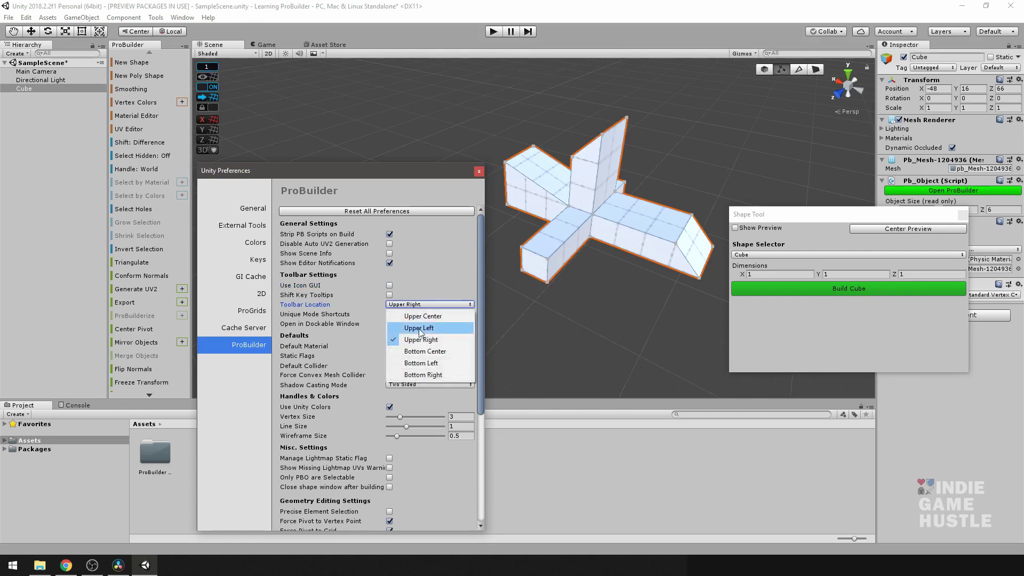
{"action": "left_click", "coordinate": [421, 353]}
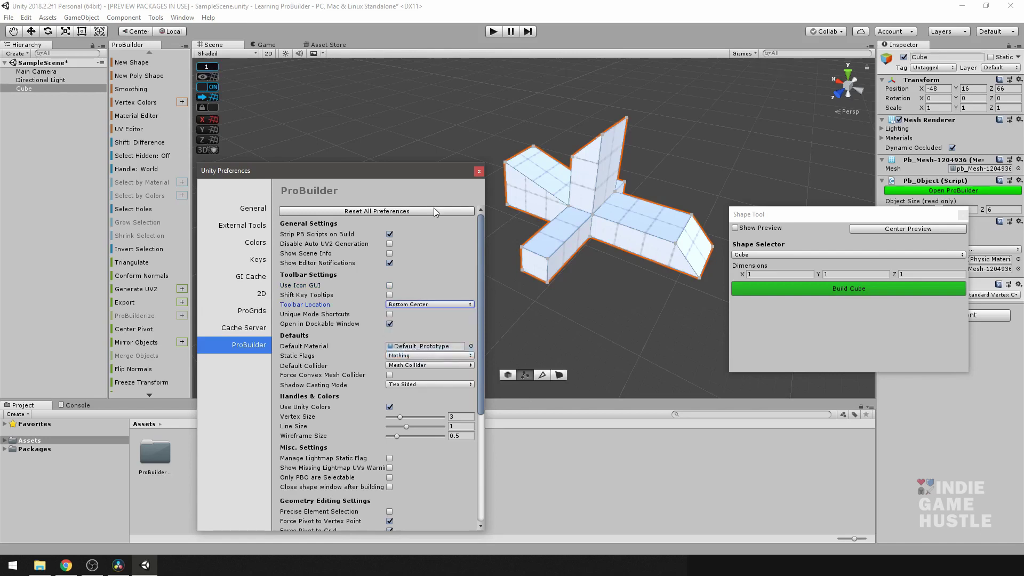
Set the Toolbar Location to Upper Center and move the preferences window clear of the shape
{"action": "left_click_drag", "start_coordinate": [425, 171], "coordinate": [414, 144]}
{"action": "left_click", "coordinate": [414, 279]}
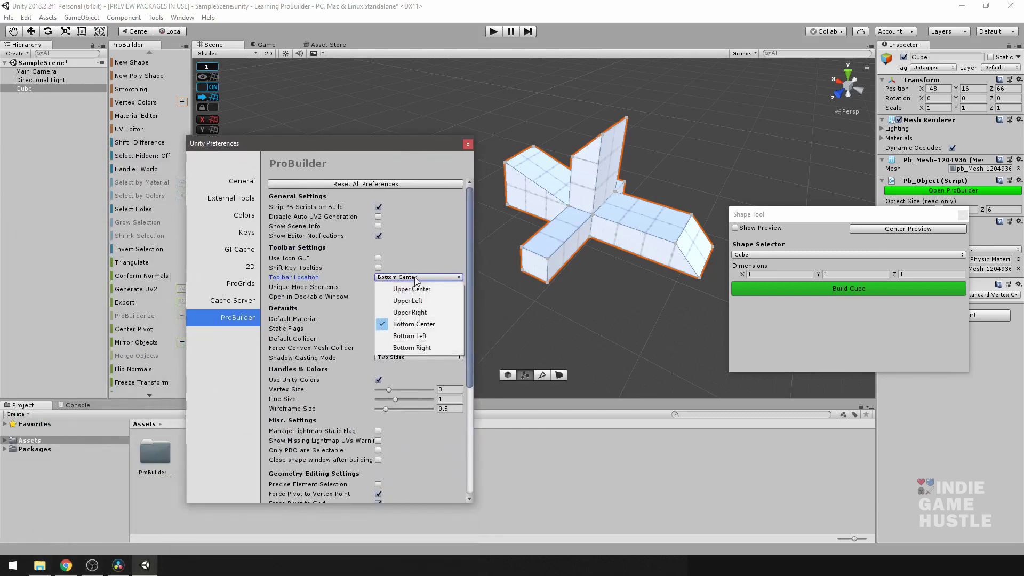
{"action": "left_click", "coordinate": [413, 285]}
{"action": "left_click_drag", "start_coordinate": [389, 152], "coordinate": [373, 97]}
Turn off Use Unity Colors under Handles & Colors and select single corner vertices on the shape to check their highlight
{"action": "left_click_drag", "start_coordinate": [545, 163], "coordinate": [611, 243], "text": "alt"}
{"action": "left_click", "coordinate": [617, 140]}
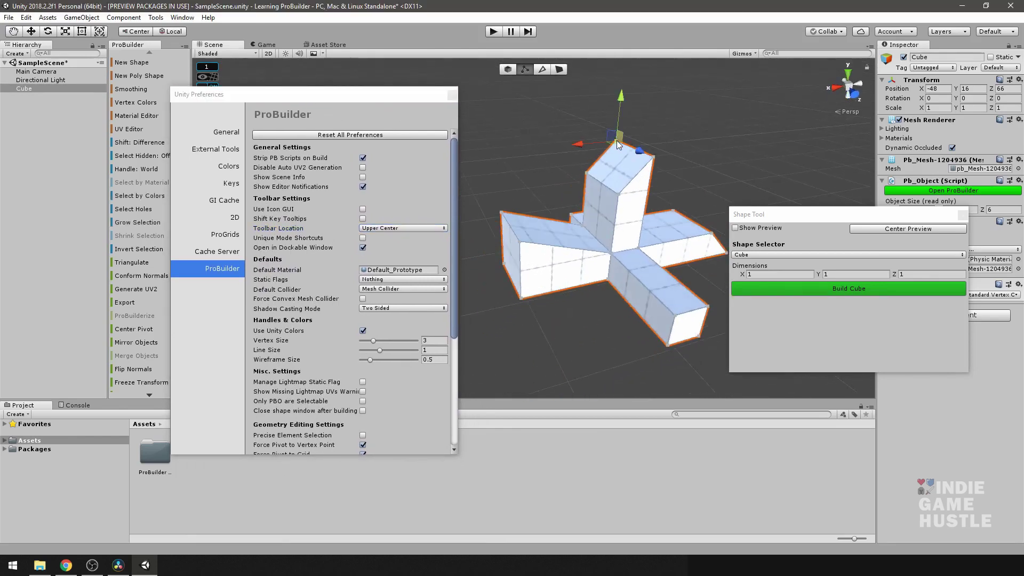
{"action": "scroll", "coordinate": [604, 207], "scroll_direction": "up", "scroll_amount": 2}
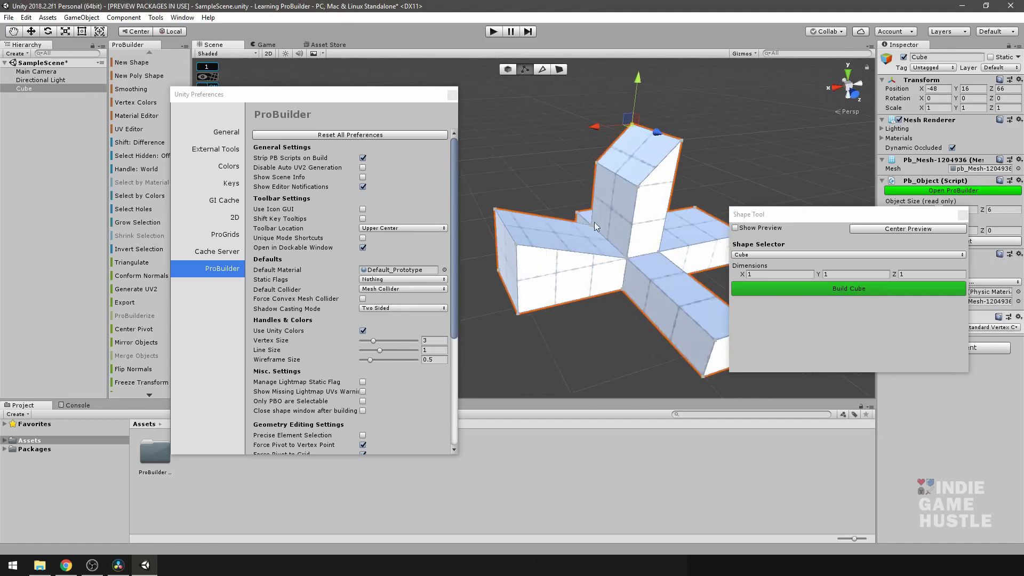
{"action": "left_click", "coordinate": [364, 330]}
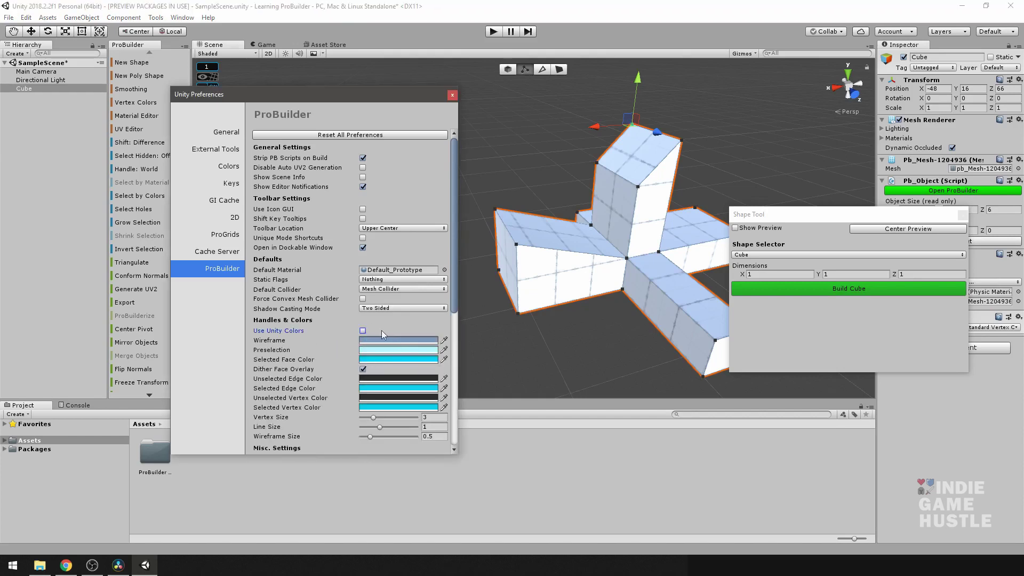
{"action": "left_click_drag", "start_coordinate": [620, 228], "coordinate": [540, 216], "text": "alt"}
{"action": "left_click", "coordinate": [543, 218]}
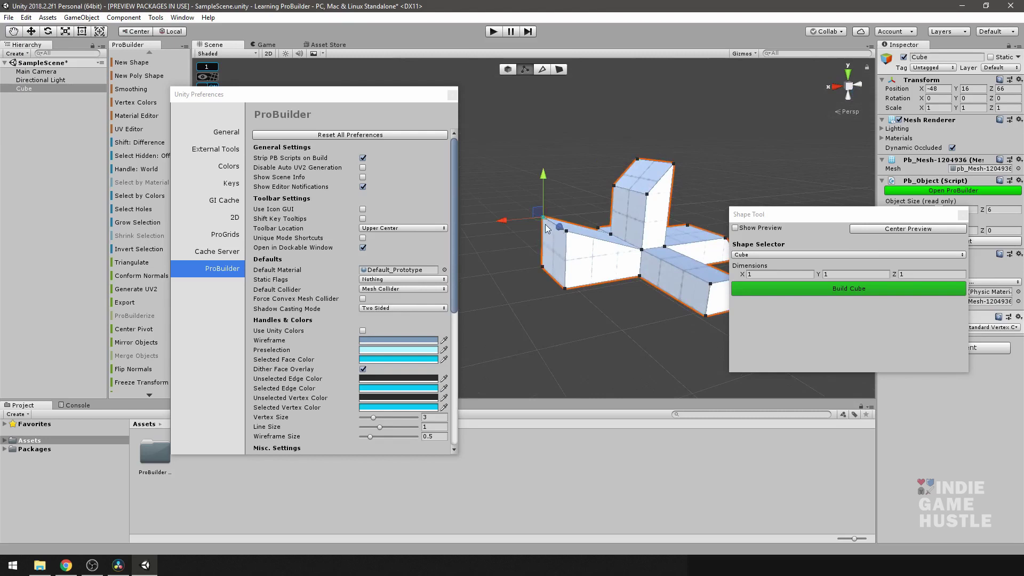
{"action": "left_click", "coordinate": [592, 188]}
Set the Selected Vertex Color to red (EF0013) and view a selected corner vertex of the shape up close
{"action": "left_click", "coordinate": [377, 409]}
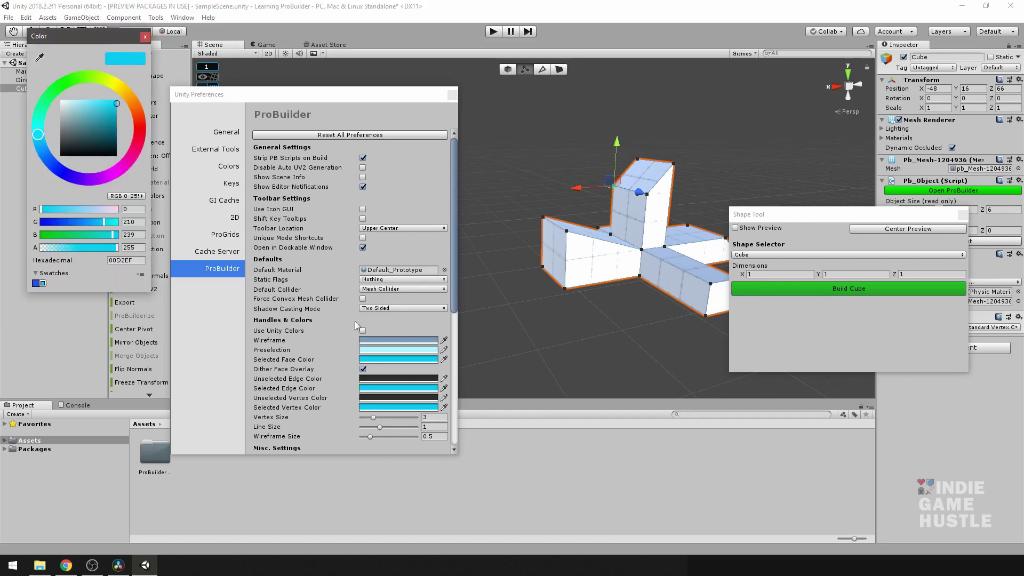
{"action": "left_click", "coordinate": [140, 133]}
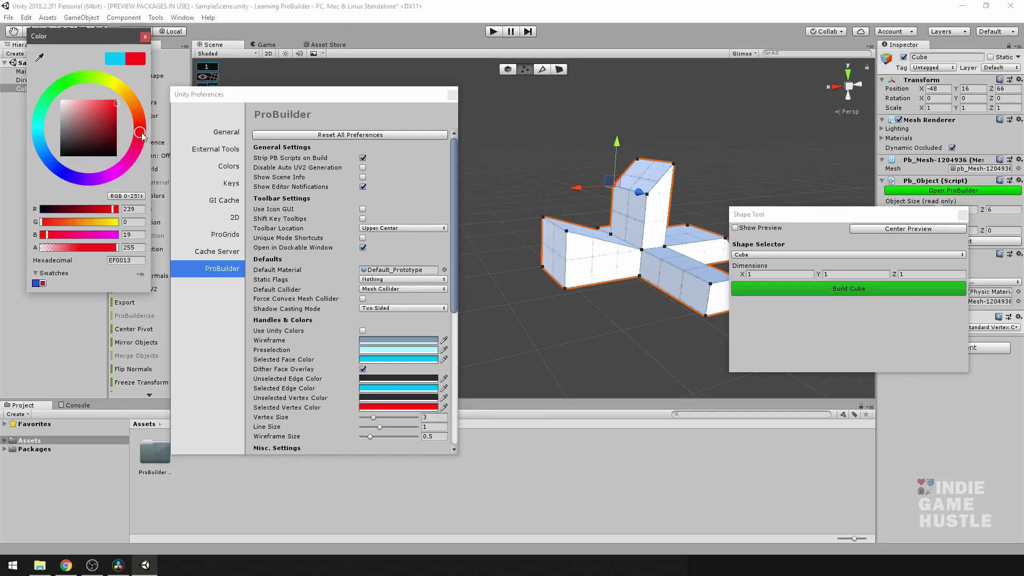
{"action": "left_click", "coordinate": [145, 36]}
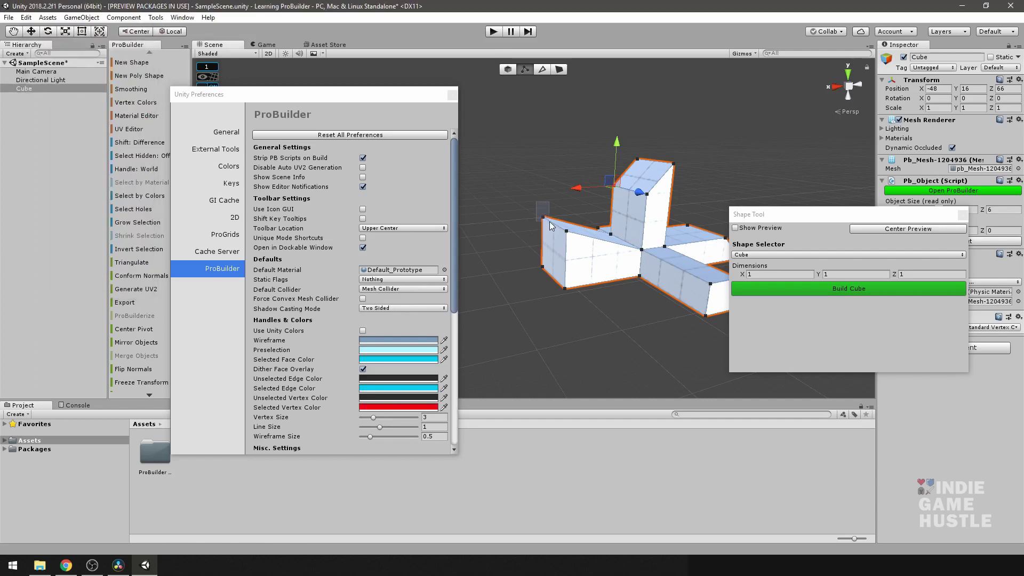
{"action": "left_click_drag", "start_coordinate": [591, 221], "coordinate": [525, 238], "text": "alt"}
{"action": "scroll", "coordinate": [609, 224], "scroll_direction": "up", "scroll_amount": 10}
{"action": "scroll", "coordinate": [396, 305], "scroll_direction": "down", "scroll_amount": 3}
{"action": "scroll", "coordinate": [397, 305], "scroll_direction": "down", "scroll_amount": 5}
{"action": "left_click_drag", "start_coordinate": [528, 286], "coordinate": [551, 279], "text": "alt"}
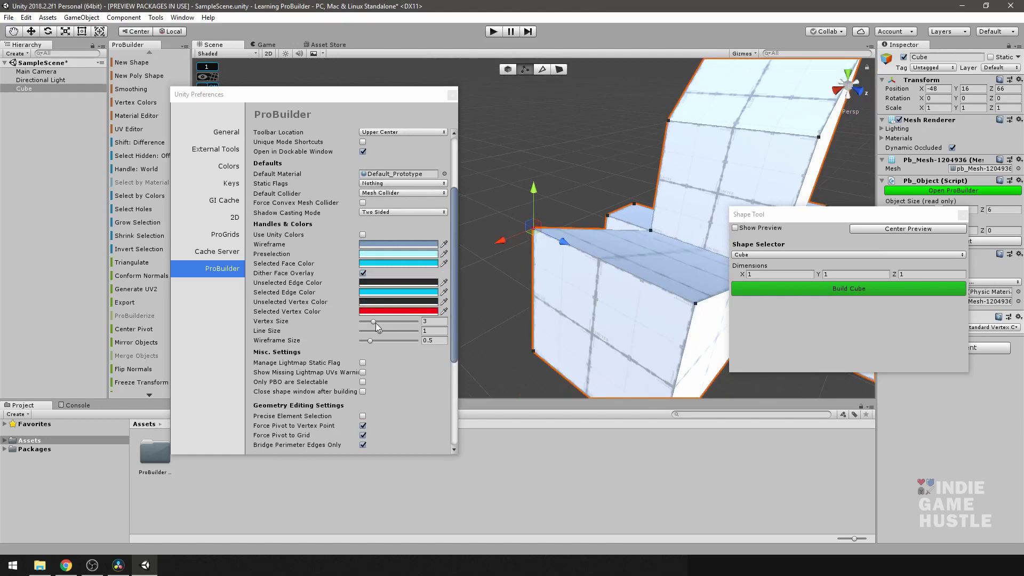
Raise the Vertex Size to 6.63 and select vertices on the upright block to judge the larger handles
{"action": "left_click_drag", "start_coordinate": [376, 321], "coordinate": [399, 333]}
{"action": "scroll", "coordinate": [544, 302], "scroll_direction": "down", "scroll_amount": 10}
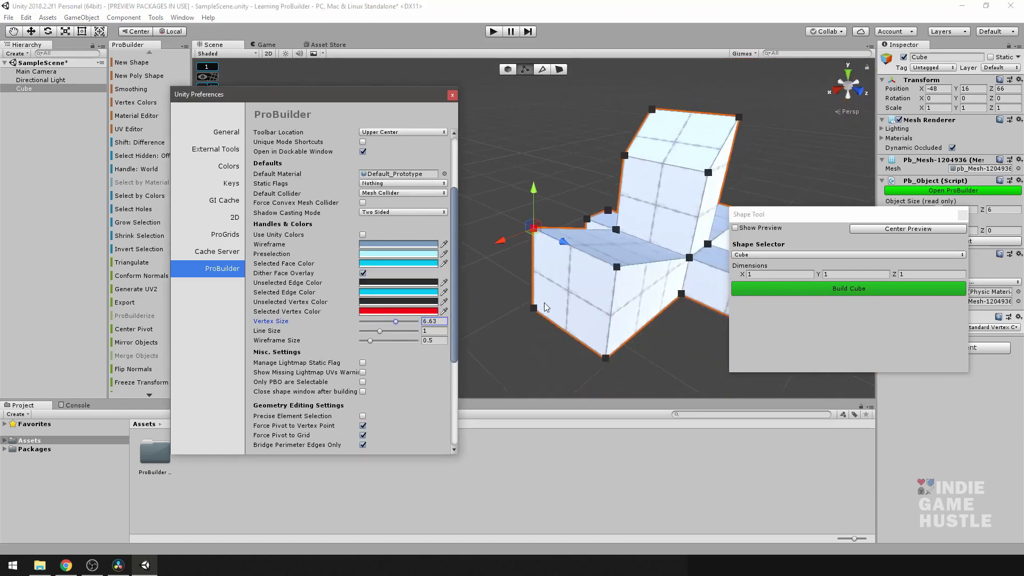
{"action": "left_click_drag", "start_coordinate": [622, 285], "coordinate": [585, 220], "text": "alt"}
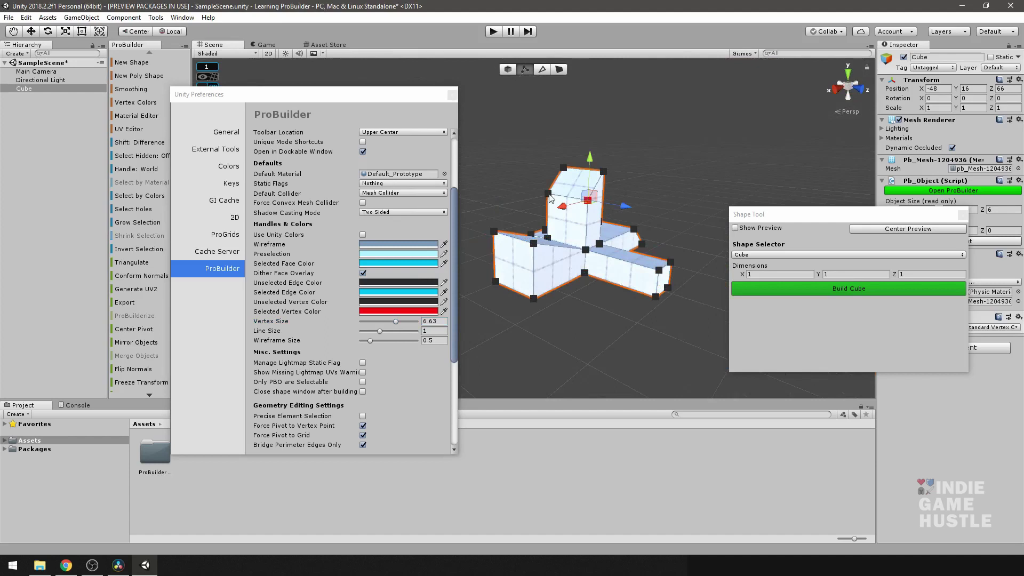
{"action": "left_click", "coordinate": [566, 169]}
{"action": "left_click", "coordinate": [605, 171]}
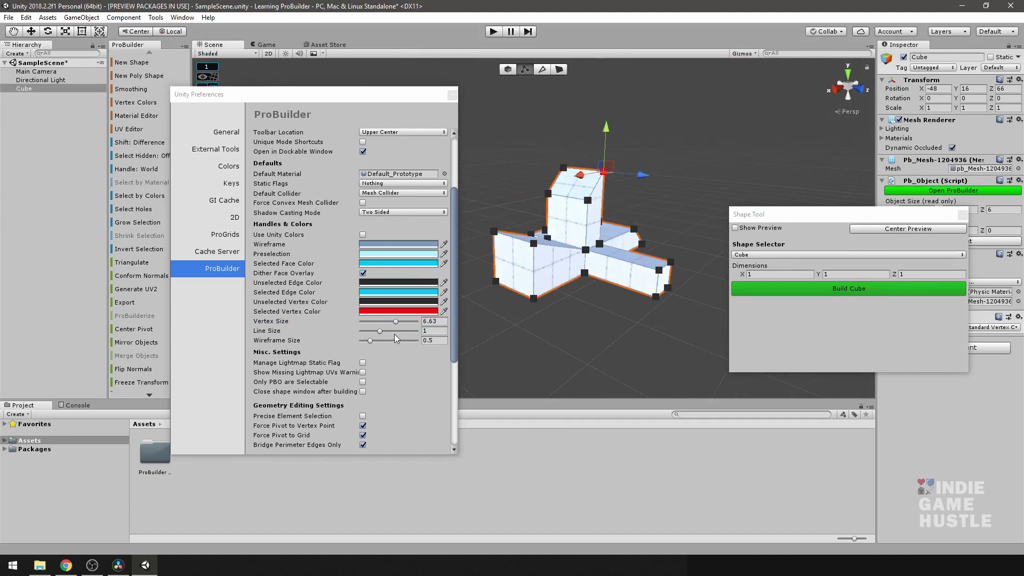
Reset all ProBuilder preferences to their defaults
{"action": "left_click_drag", "start_coordinate": [452, 206], "coordinate": [452, 157]}
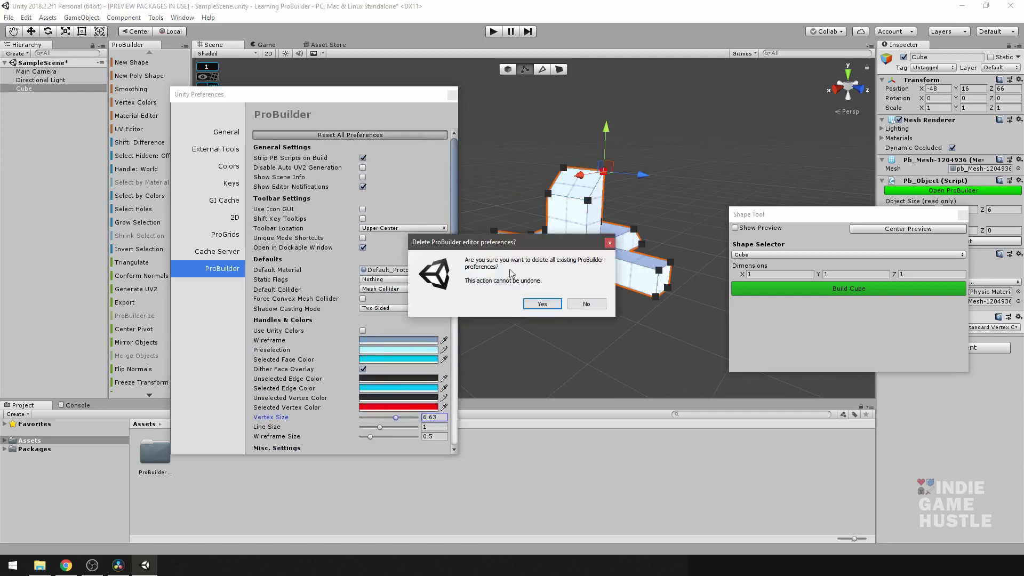
{"action": "left_click", "coordinate": [542, 304]}
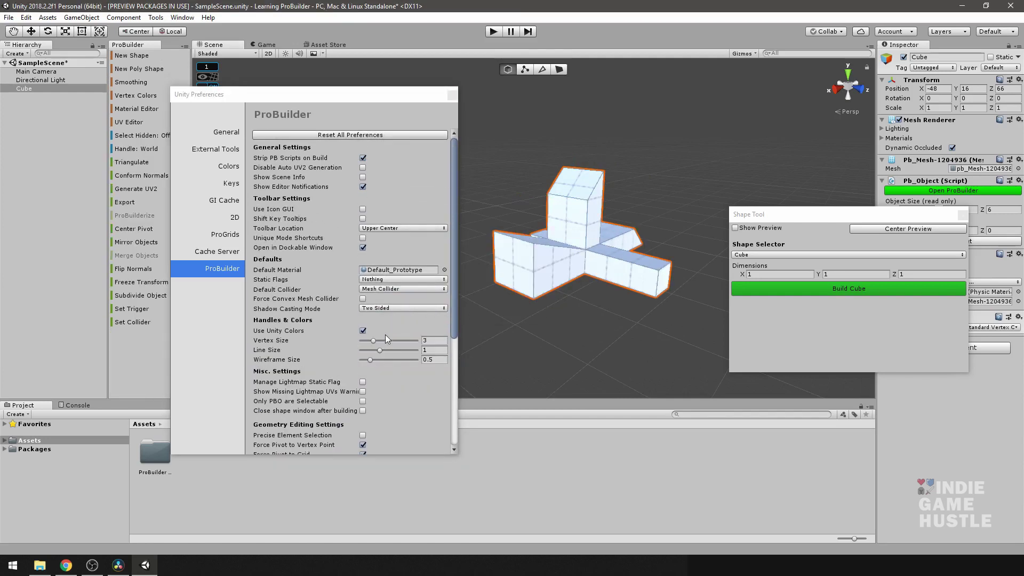
Look through the remaining ProBuilder preferences, including the Experimental Features description and the UV editing and shortcut settings
{"action": "scroll", "coordinate": [389, 325], "scroll_direction": "down", "scroll_amount": 6}
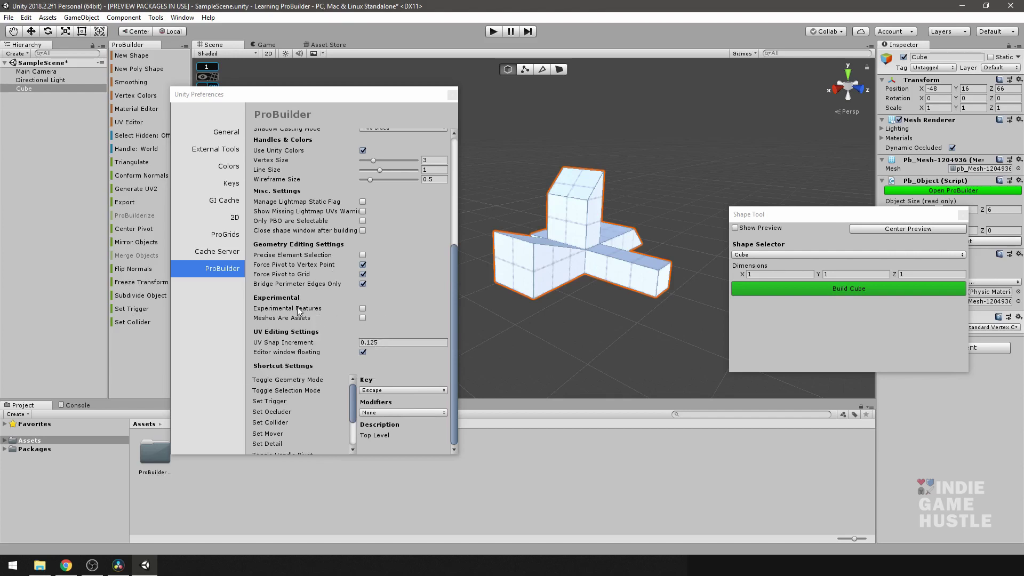
{"action": "mouse_move", "coordinate": [299, 312]}
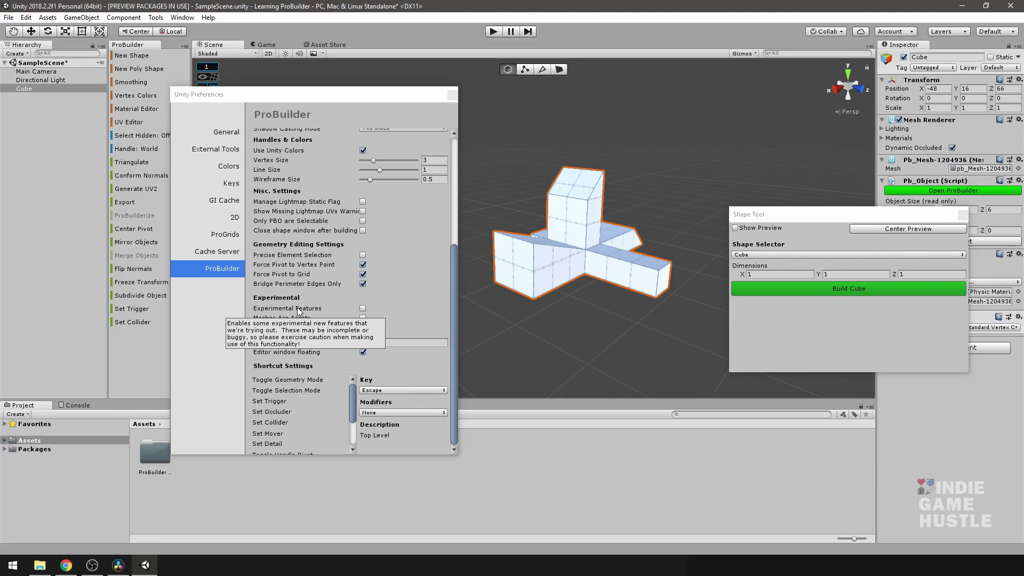
{"action": "left_click", "coordinate": [455, 305]}
{"action": "mouse_move", "coordinate": [354, 399]}
{"action": "left_mouse_down"}
{"action": "mouse_move", "coordinate": [352, 444]}
{"action": "mouse_move", "coordinate": [360, 383]}
{"action": "left_mouse_up"}
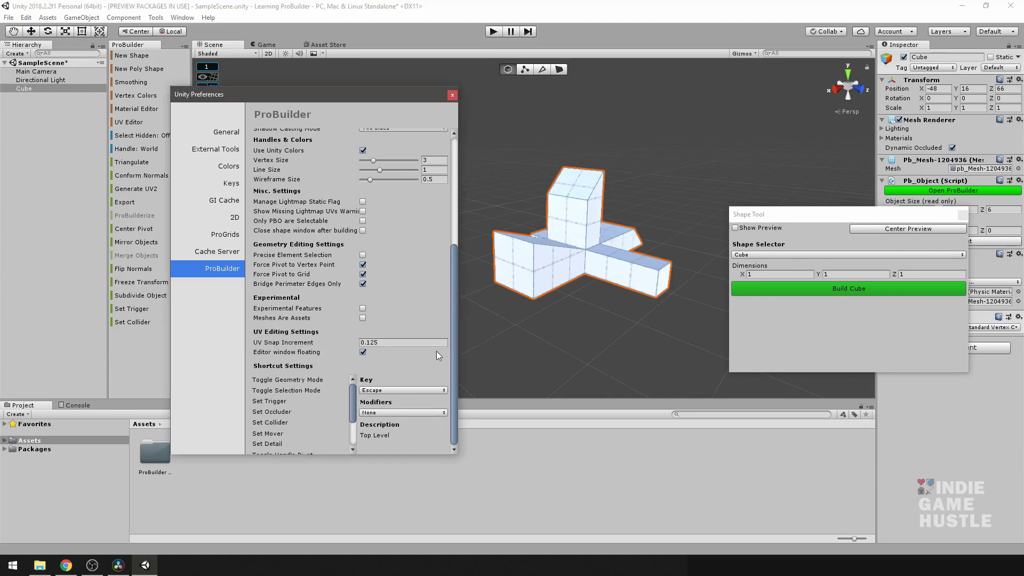
{"action": "left_click_drag", "start_coordinate": [450, 338], "coordinate": [451, 229]}
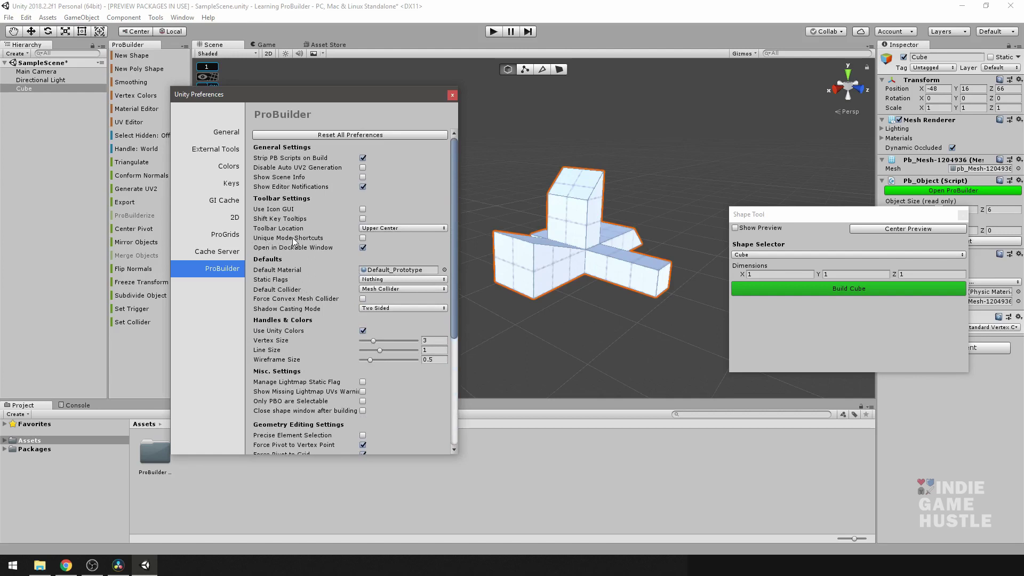
Enable Unique Mode Shortcuts and switch through the vertex, edge and face modes and back to object mode
{"action": "left_click_drag", "start_coordinate": [371, 95], "coordinate": [346, 107]}
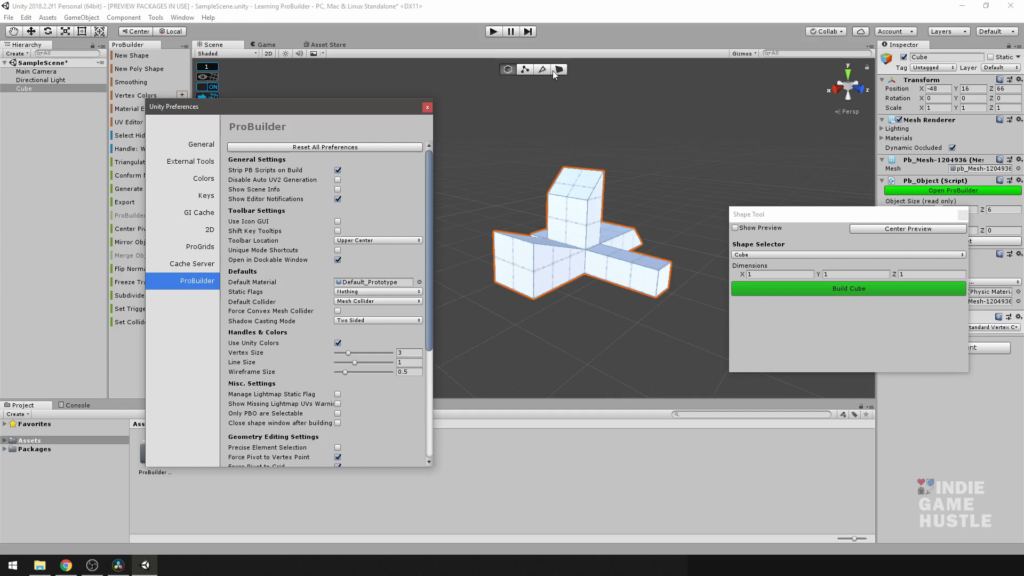
{"action": "left_click", "coordinate": [338, 250]}
{"action": "right_click_drag", "start_coordinate": [567, 170], "coordinate": [529, 79]}
{"action": "right_click_drag", "start_coordinate": [532, 143], "coordinate": [525, 221]}
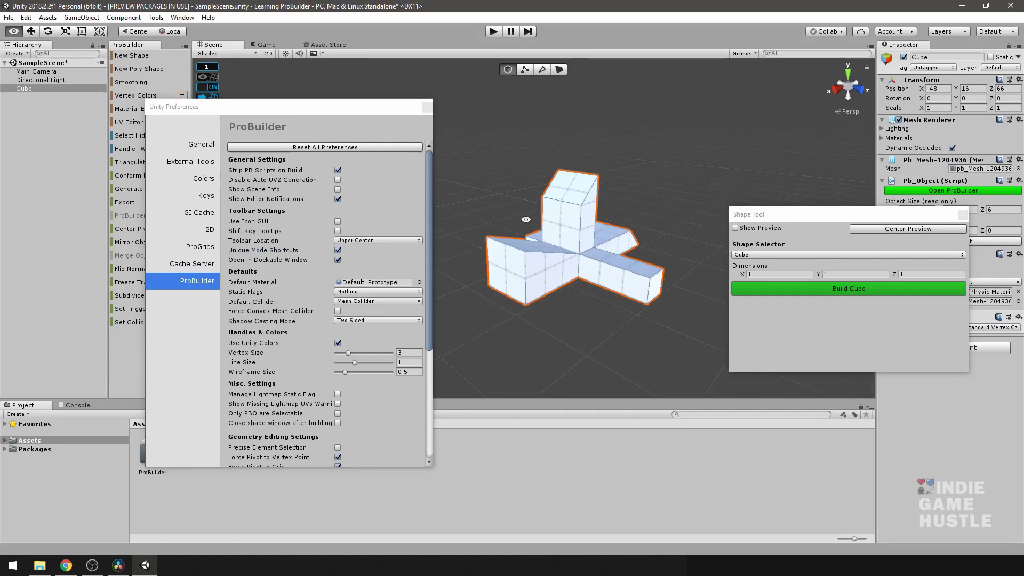
{"action": "left_click_drag", "start_coordinate": [551, 242], "coordinate": [584, 253], "text": "alt"}
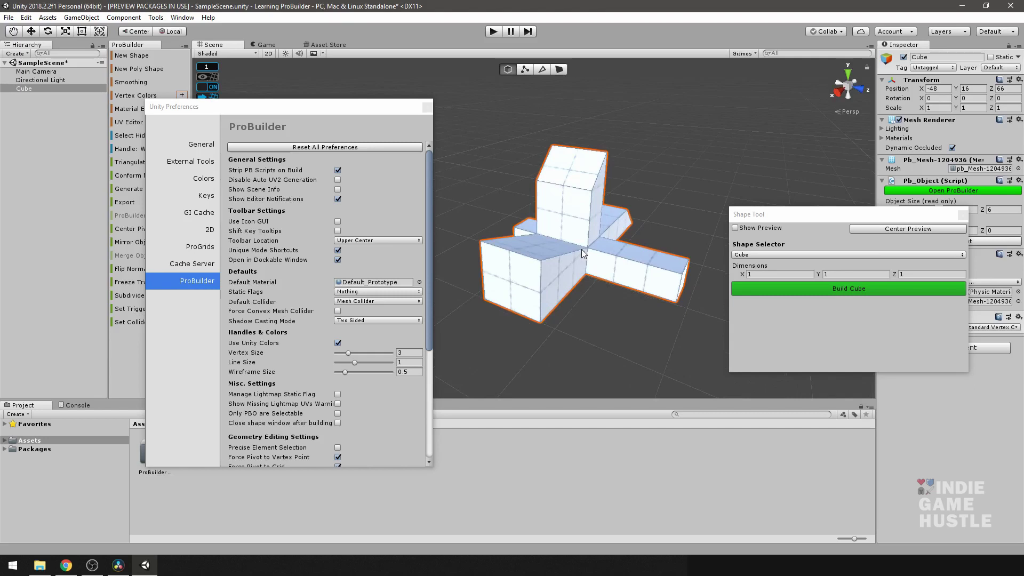
{"action": "key", "text": "h"}
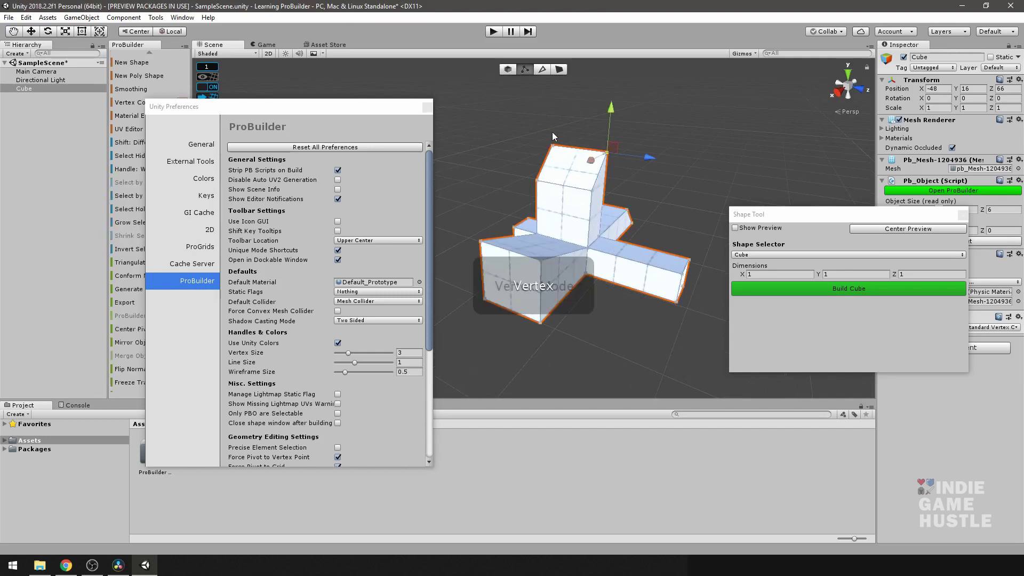
{"action": "key", "text": "h"}
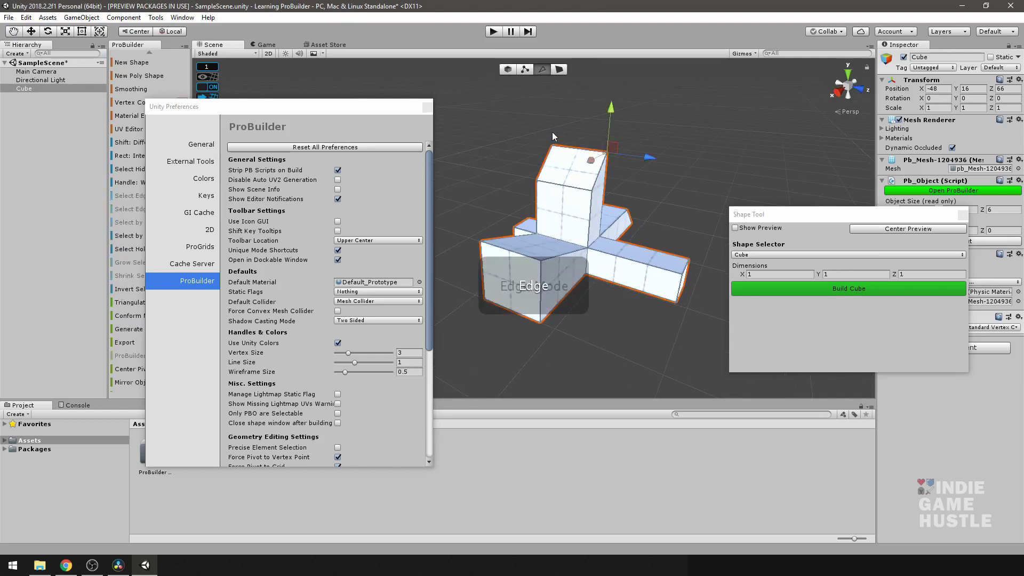
{"action": "key", "text": "h"}
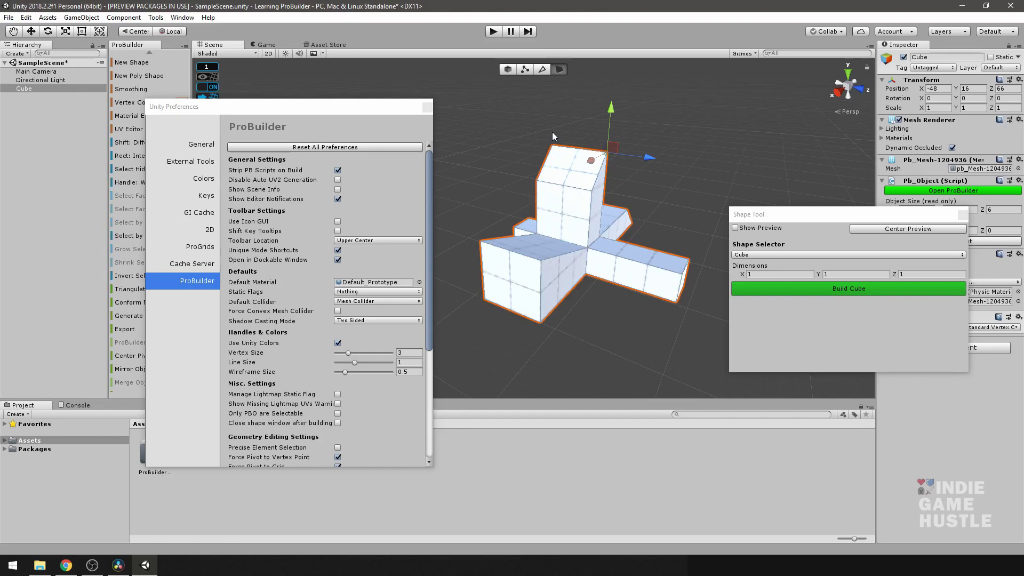
{"action": "key", "text": "g"}
{"action": "left_click_drag", "start_coordinate": [569, 268], "coordinate": [729, 244], "text": "alt"}
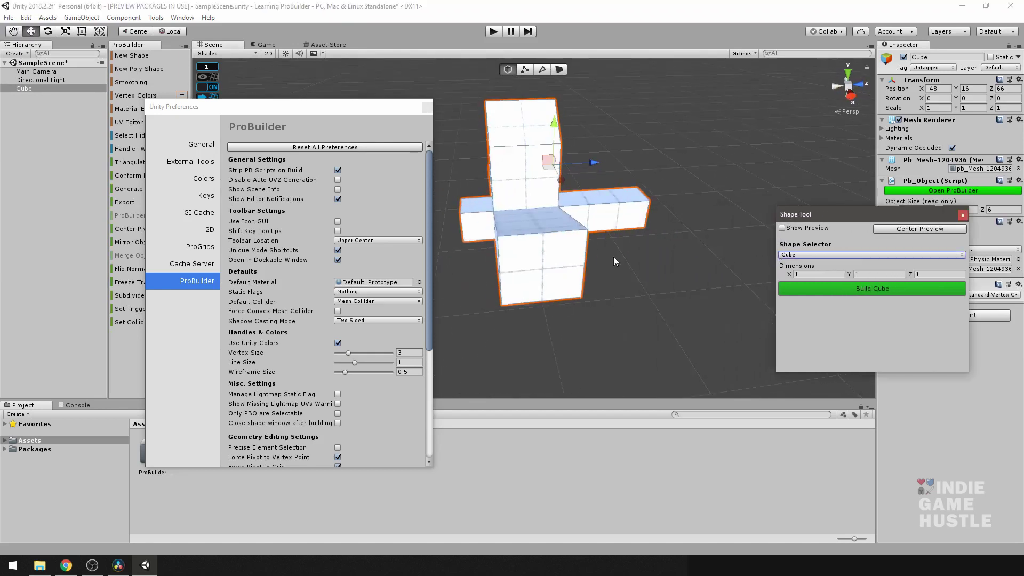
{"action": "left_click_drag", "start_coordinate": [590, 249], "coordinate": [564, 285], "text": "alt"}
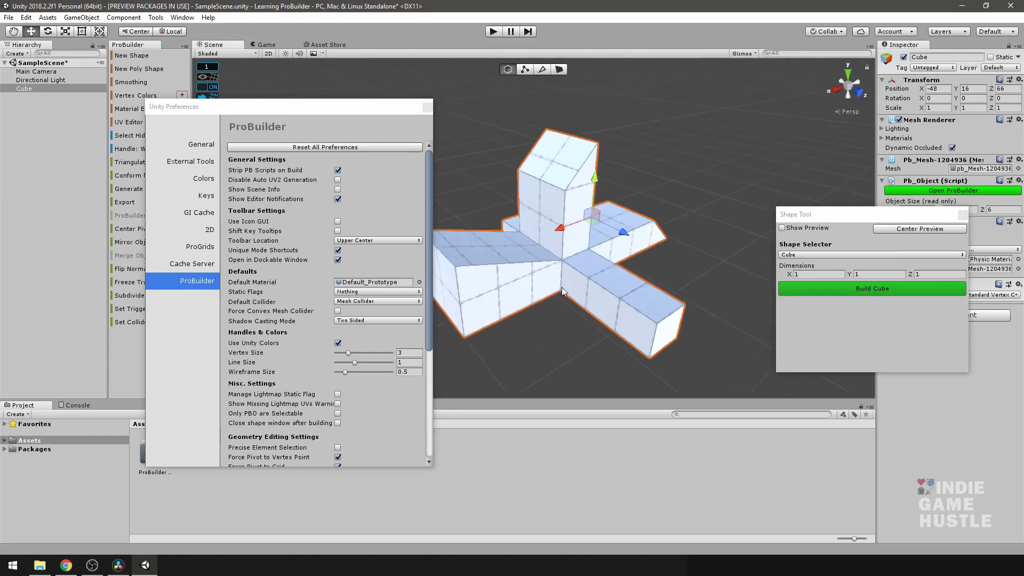
{"action": "left_click_drag", "start_coordinate": [563, 291], "coordinate": [543, 302], "text": "alt"}
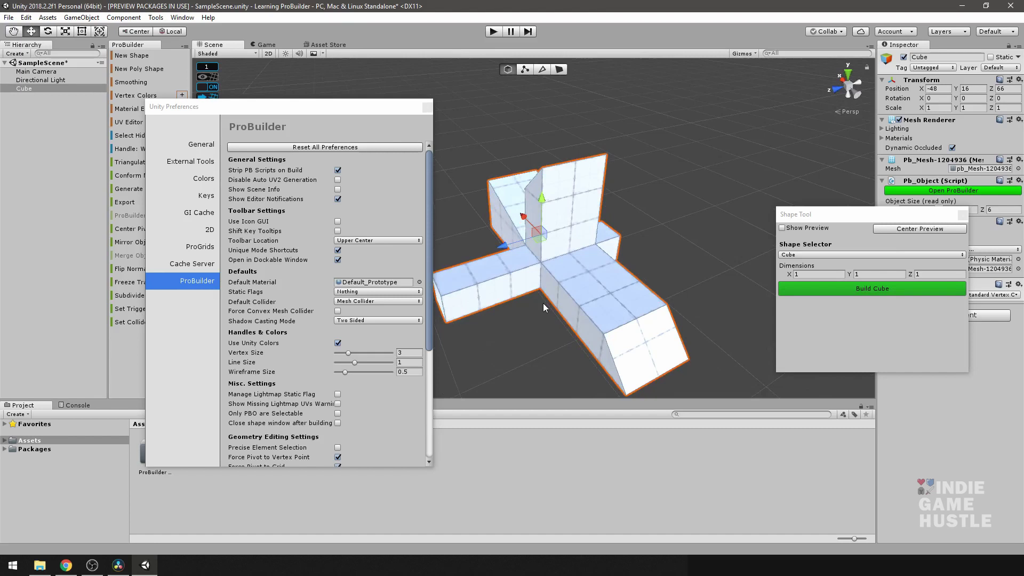
{"action": "left_click_drag", "start_coordinate": [541, 306], "coordinate": [539, 273], "text": "alt"}
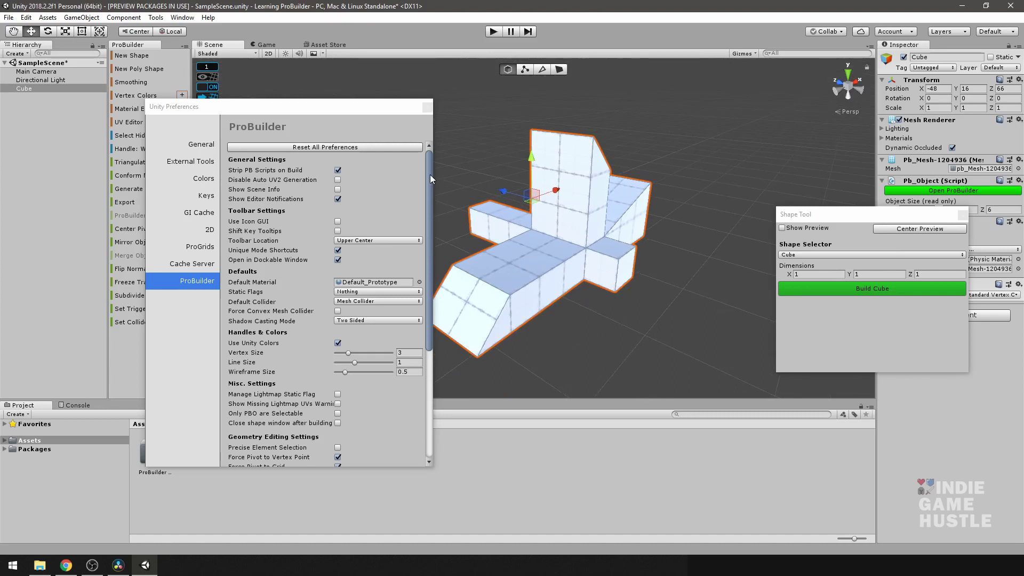
Look over the ProBuilder preferences once more, from general to shortcut settings, and close the preferences window
{"action": "mouse_move", "coordinate": [430, 174]}
{"action": "left_mouse_down"}
{"action": "mouse_move", "coordinate": [428, 225]}
{"action": "mouse_move", "coordinate": [422, 163]}
{"action": "left_mouse_up"}
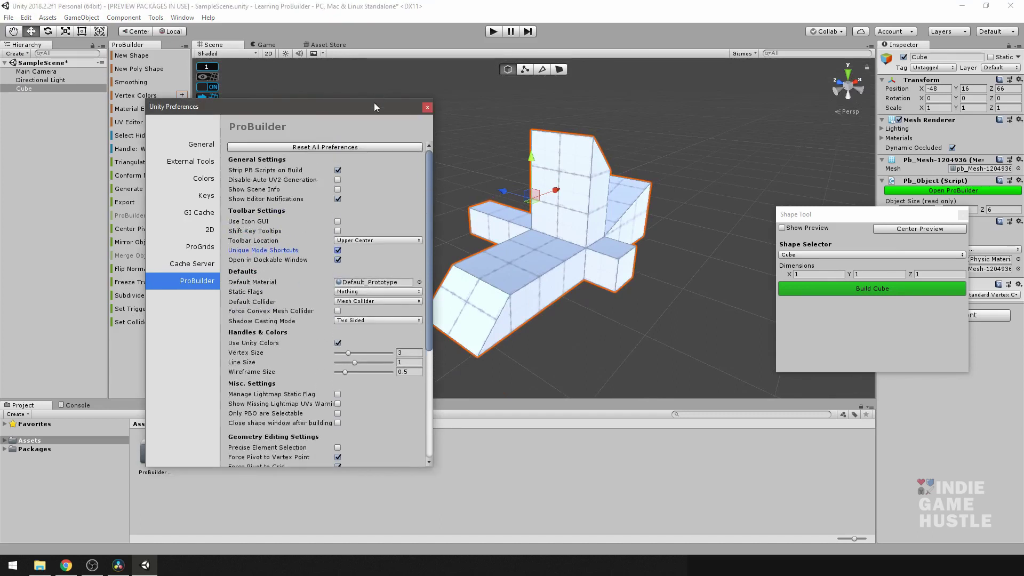
{"action": "left_click_drag", "start_coordinate": [368, 109], "coordinate": [346, 91]}
{"action": "scroll", "coordinate": [342, 240], "scroll_direction": "down", "scroll_amount": 6}
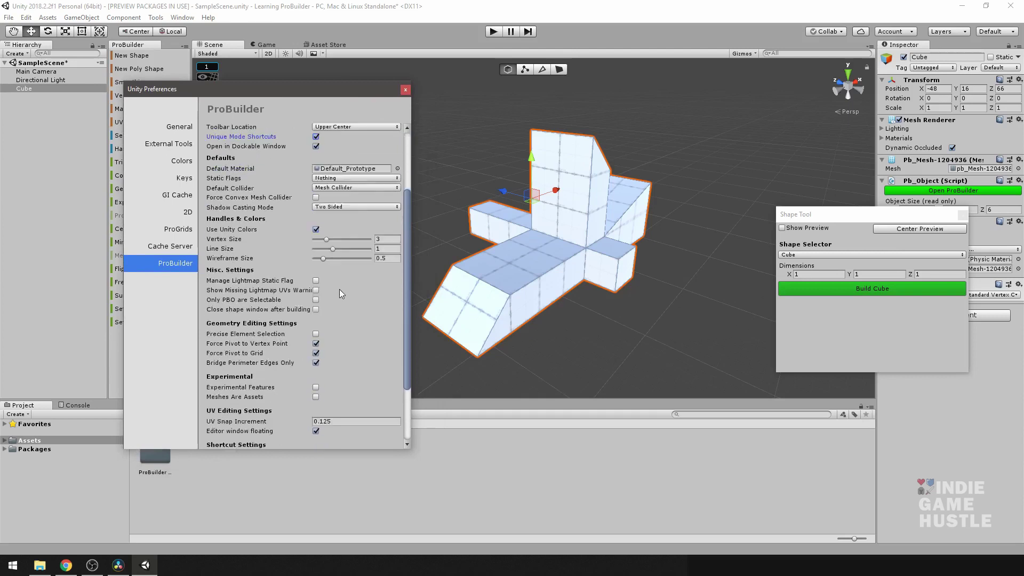
{"action": "scroll", "coordinate": [348, 315], "scroll_direction": "up", "scroll_amount": 6}
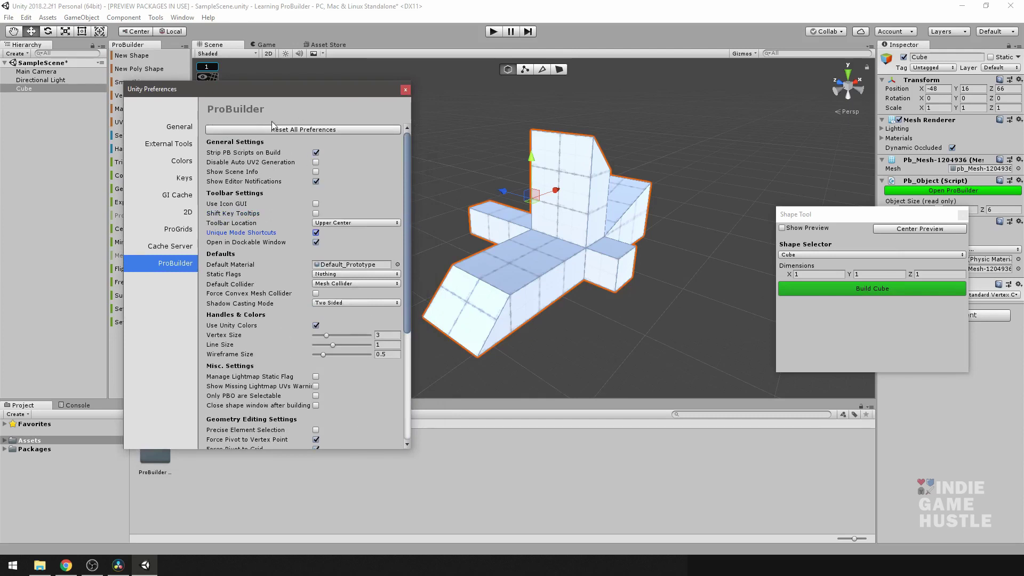
{"action": "left_click_drag", "start_coordinate": [406, 141], "coordinate": [400, 274]}
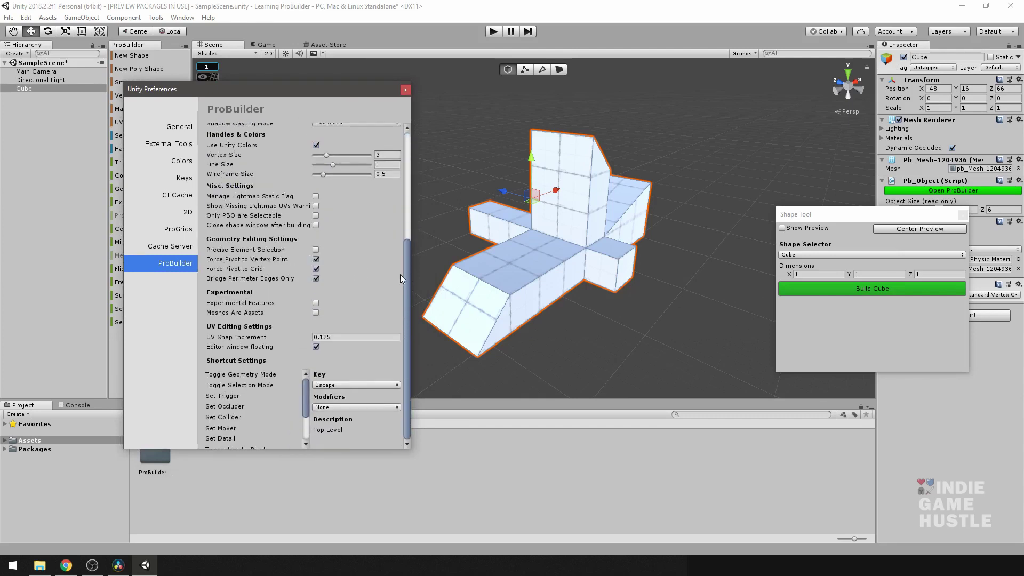
{"action": "scroll", "coordinate": [397, 187], "scroll_direction": "up", "scroll_amount": 5}
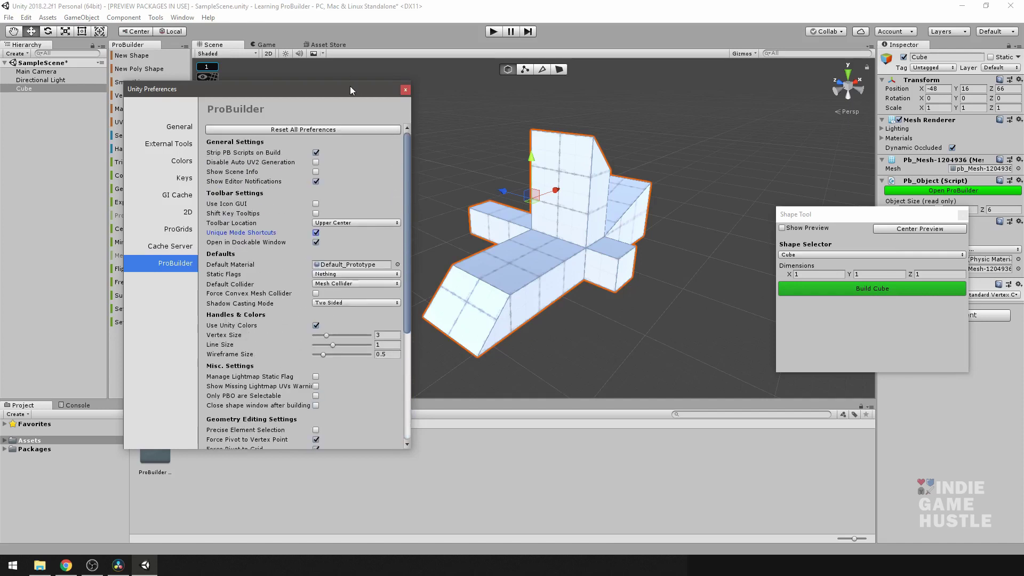
{"action": "left_click_drag", "start_coordinate": [350, 87], "coordinate": [325, 109]}
{"action": "left_click", "coordinate": [379, 111]}
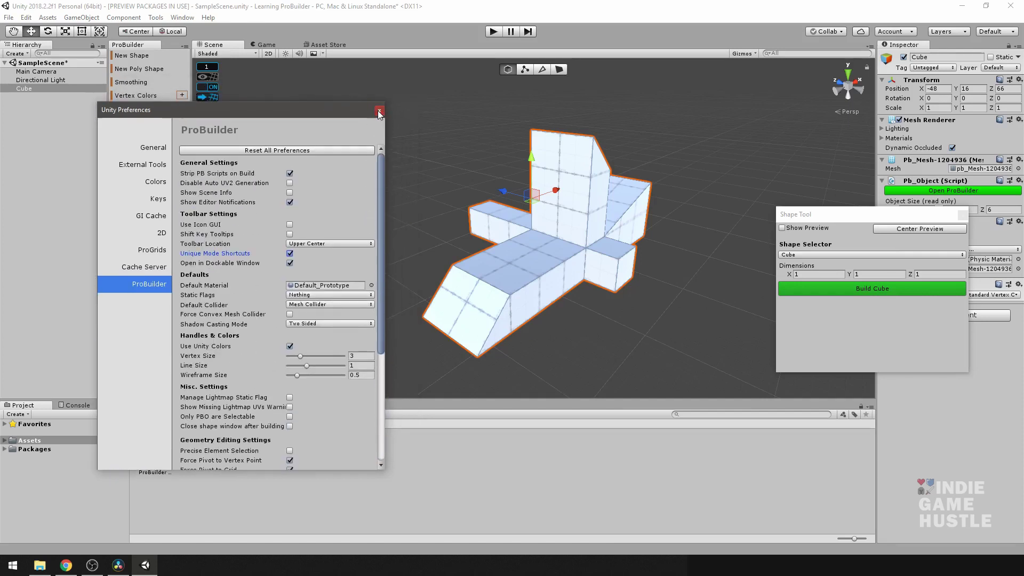
{"action": "middle_click_drag", "start_coordinate": [523, 255], "coordinate": [519, 254]}
{"action": "left_click_drag", "start_coordinate": [519, 254], "coordinate": [547, 269], "text": "alt"}
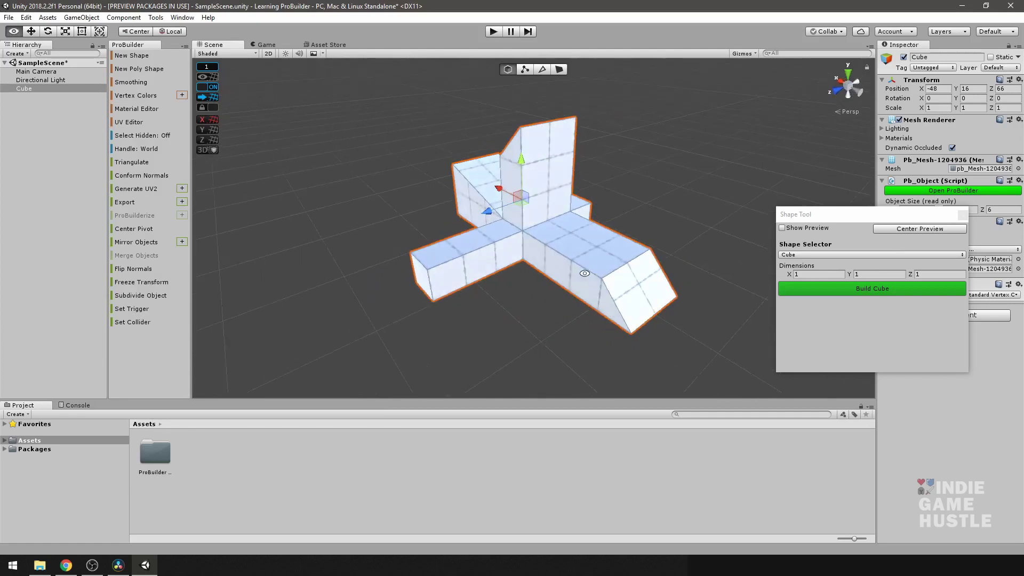
Look through ProBuilder's command list, from the window and editor entries to Actions, and show the Dimensions Overlay for the blocky mesh
{"action": "left_click", "coordinate": [157, 18]}
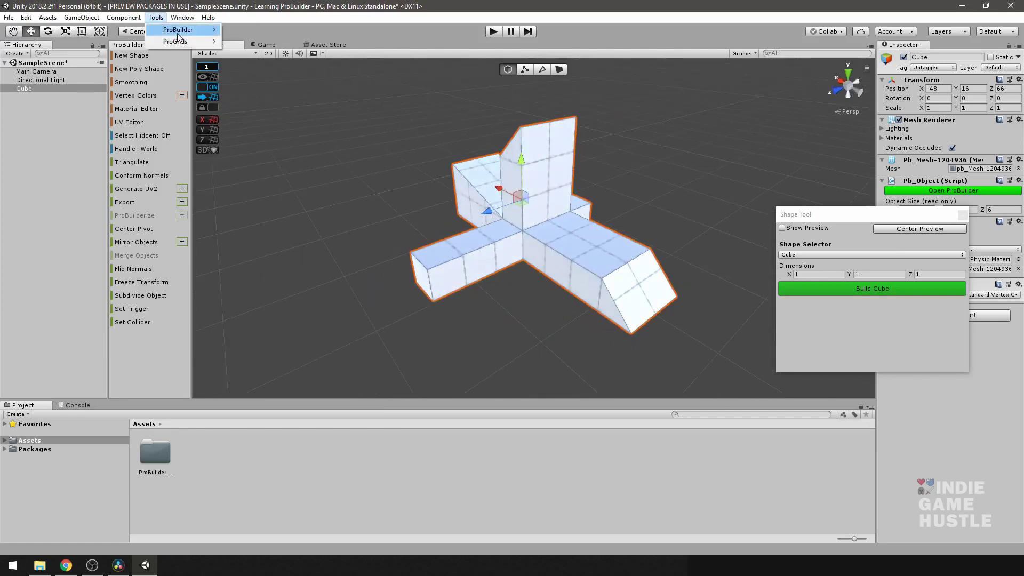
{"action": "mouse_move", "coordinate": [181, 33]}
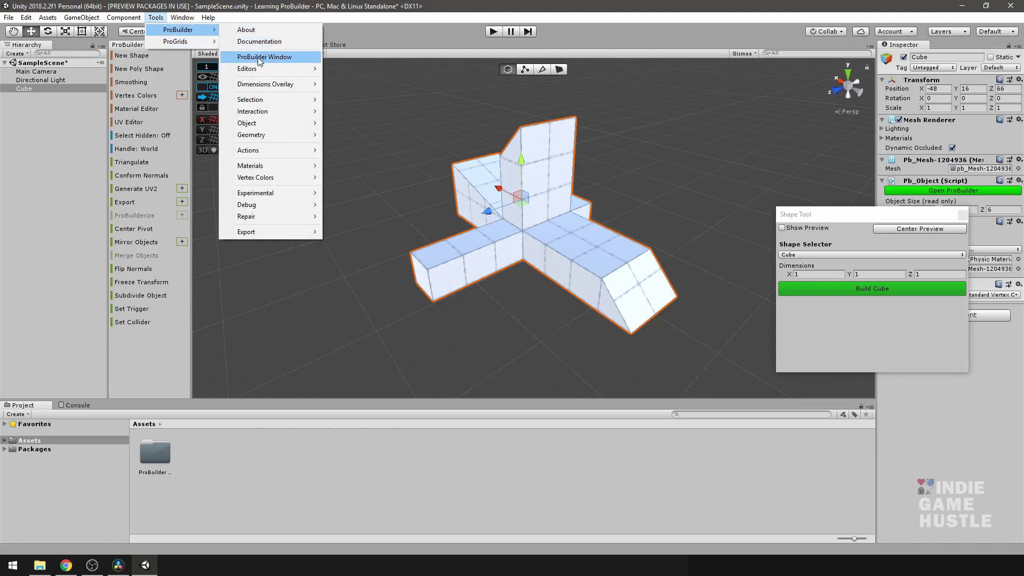
{"action": "left_click", "coordinate": [131, 47]}
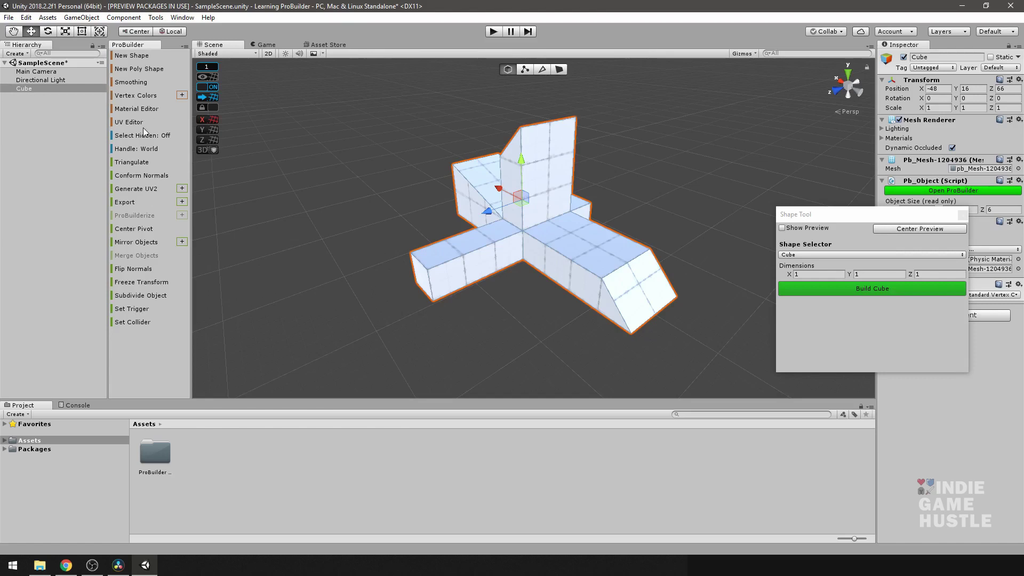
{"action": "left_click", "coordinate": [155, 18]}
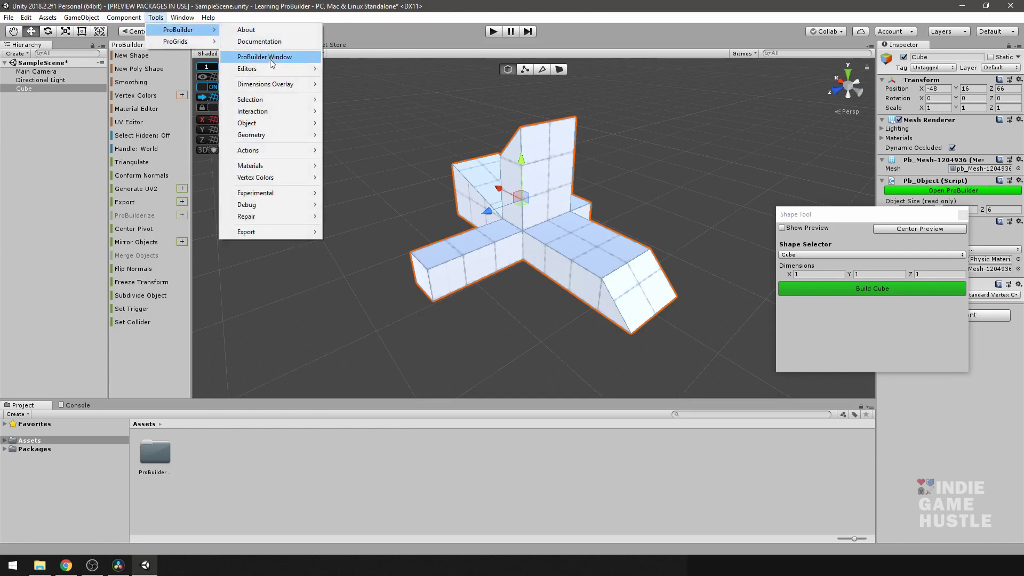
{"action": "mouse_move", "coordinate": [265, 71]}
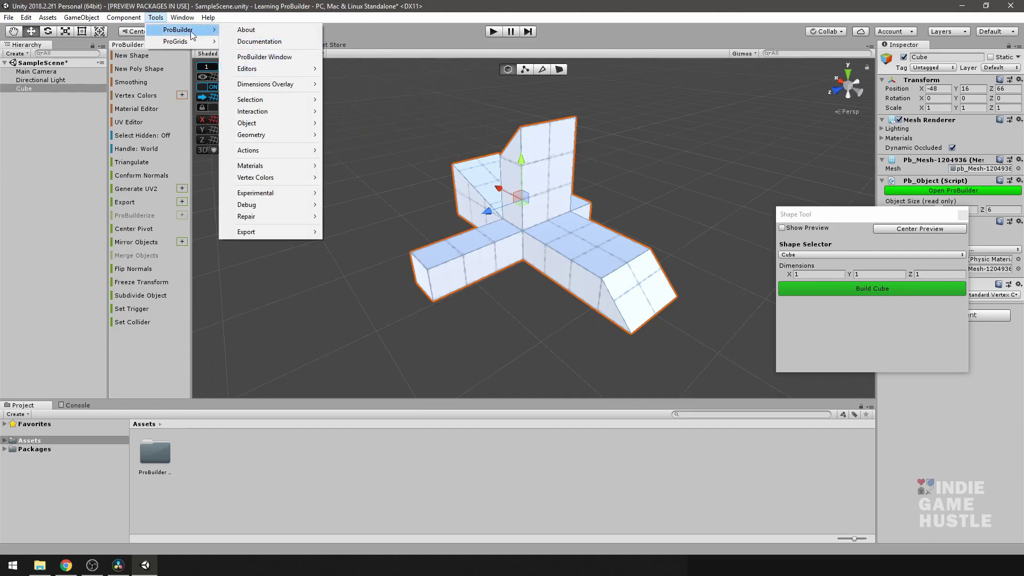
{"action": "mouse_move", "coordinate": [156, 17]}
{"action": "mouse_move", "coordinate": [257, 154]}
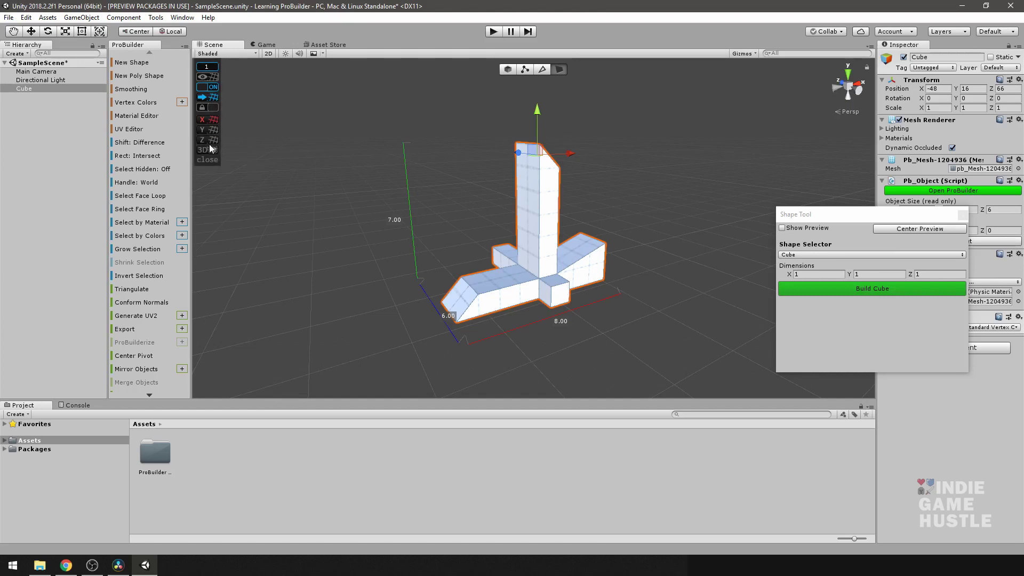
Examine the blocky mesh and its width, height and depth overlay from several sides
{"action": "left_click_drag", "start_coordinate": [570, 284], "coordinate": [567, 270], "text": "alt"}
{"action": "left_click_drag", "start_coordinate": [484, 216], "coordinate": [514, 212], "text": "alt"}
{"action": "left_click_drag", "start_coordinate": [664, 225], "coordinate": [561, 232], "text": "alt"}
{"action": "left_click_drag", "start_coordinate": [433, 211], "coordinate": [465, 218], "text": "alt"}
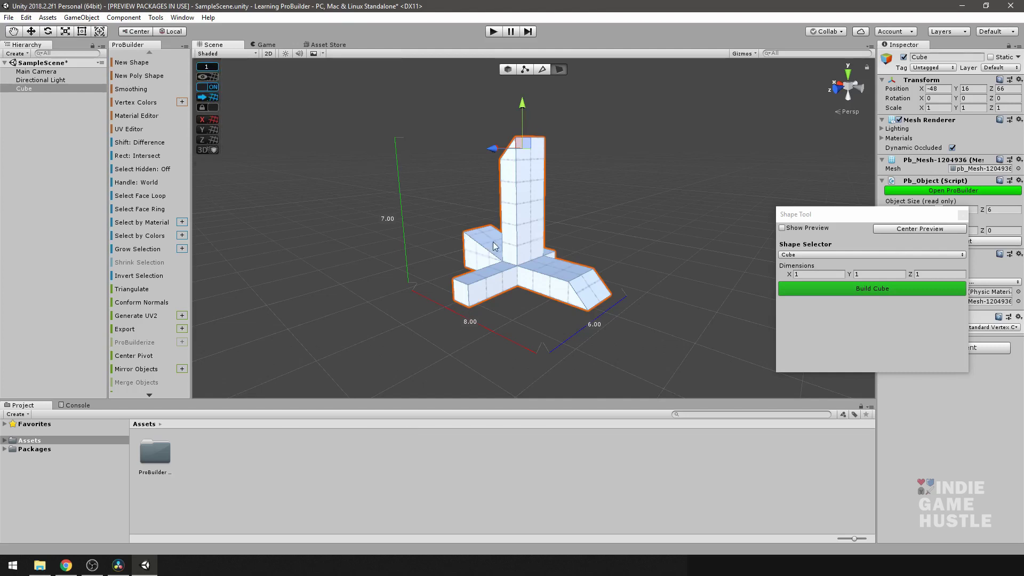
{"action": "scroll", "coordinate": [495, 246], "scroll_direction": "down", "scroll_amount": 1}
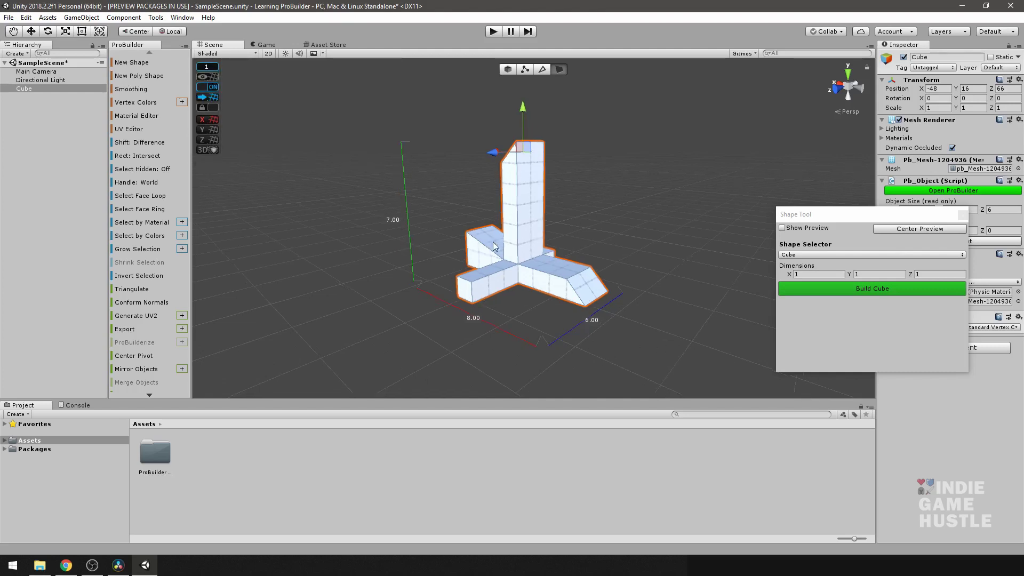